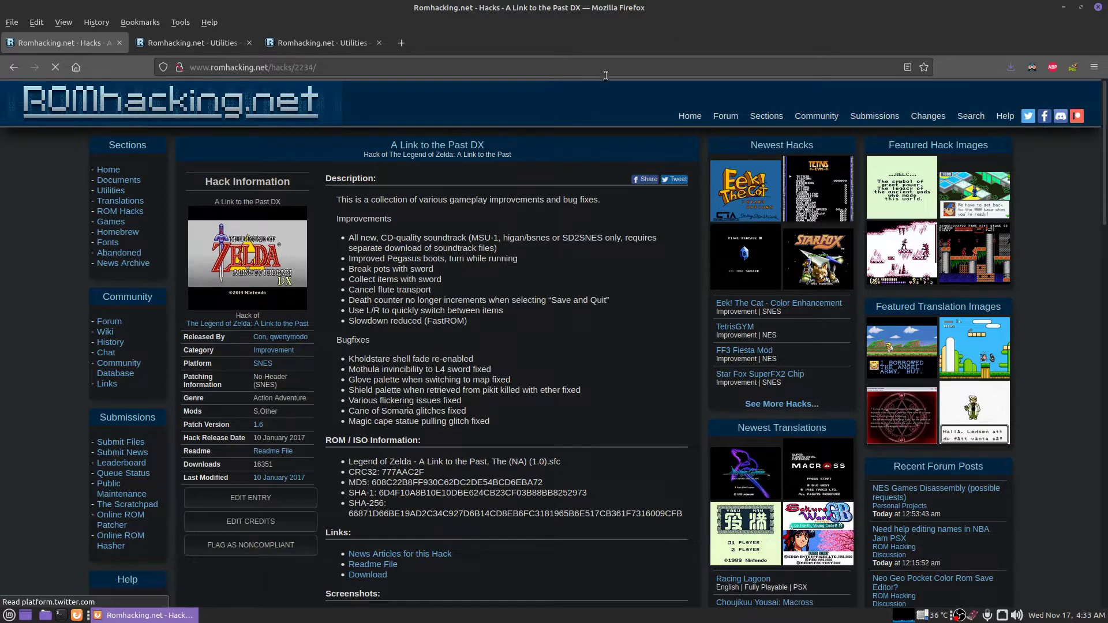
View the Floating IPS page, minimize the browser, then extract floating.zip on the desktop and open the extracted folder
{"action": "left_click", "coordinate": [189, 45]}
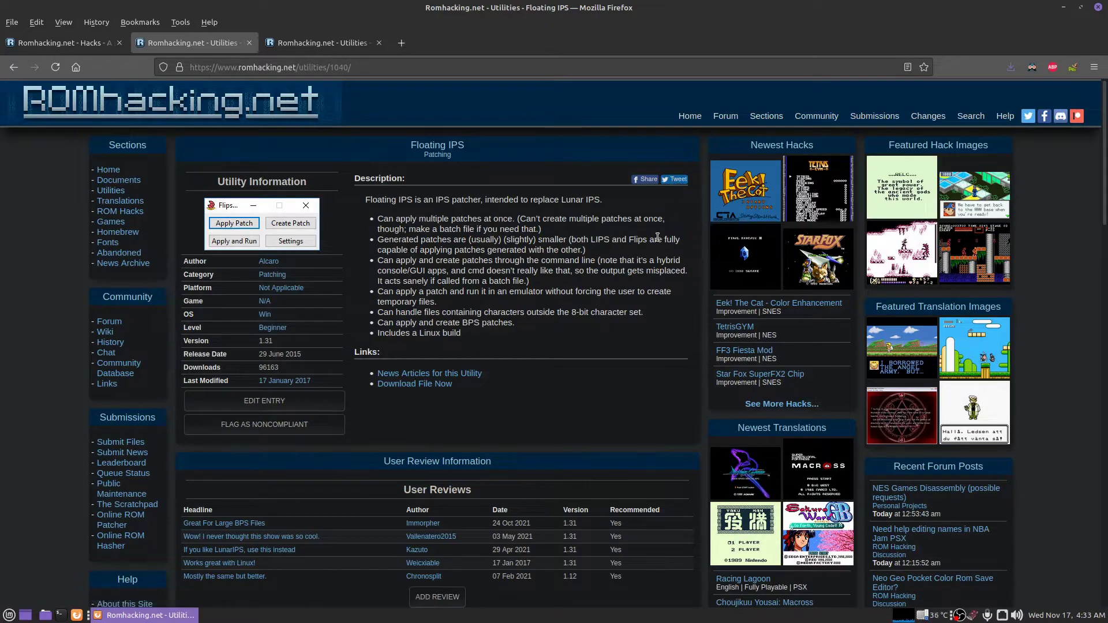
{"action": "left_click", "coordinate": [1064, 7]}
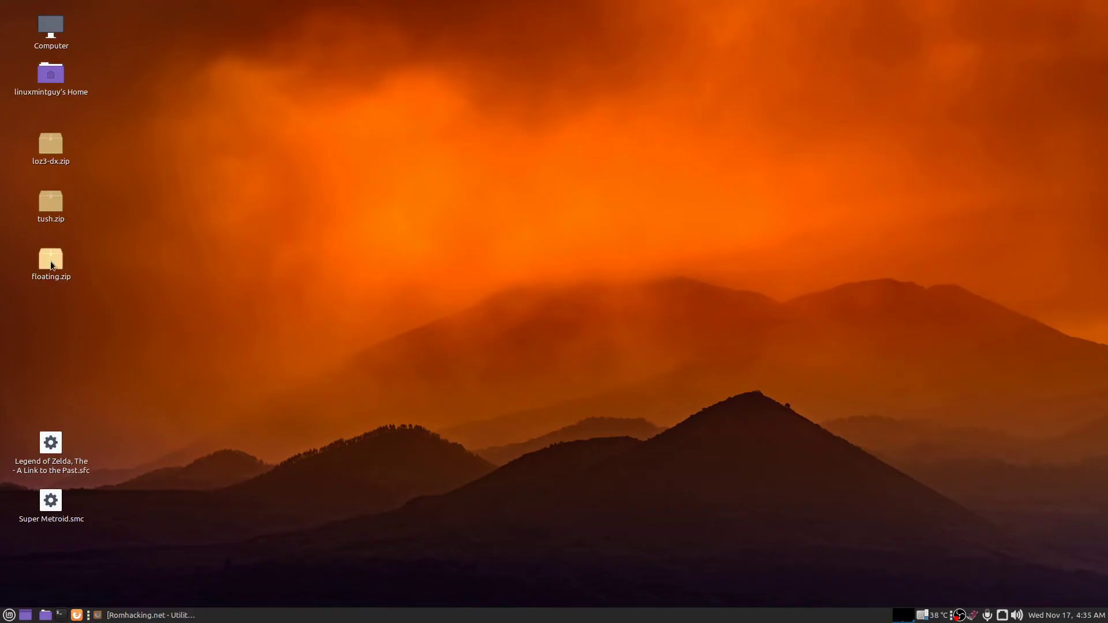
{"action": "right_click", "coordinate": [51, 264]}
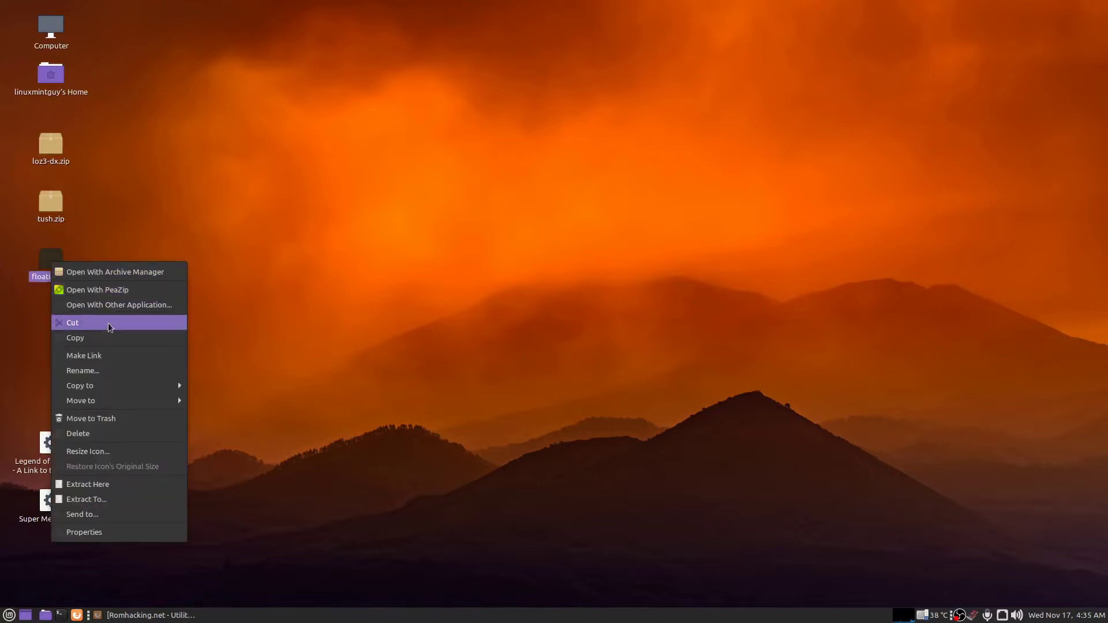
{"action": "left_click", "coordinate": [123, 485]}
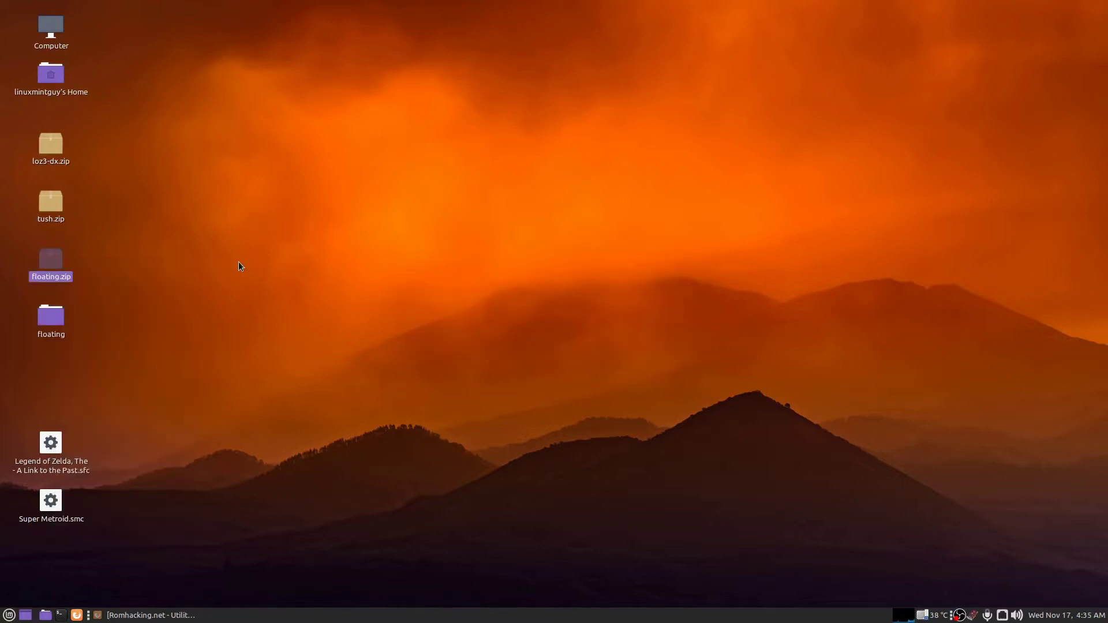
{"action": "double_click", "coordinate": [49, 318]}
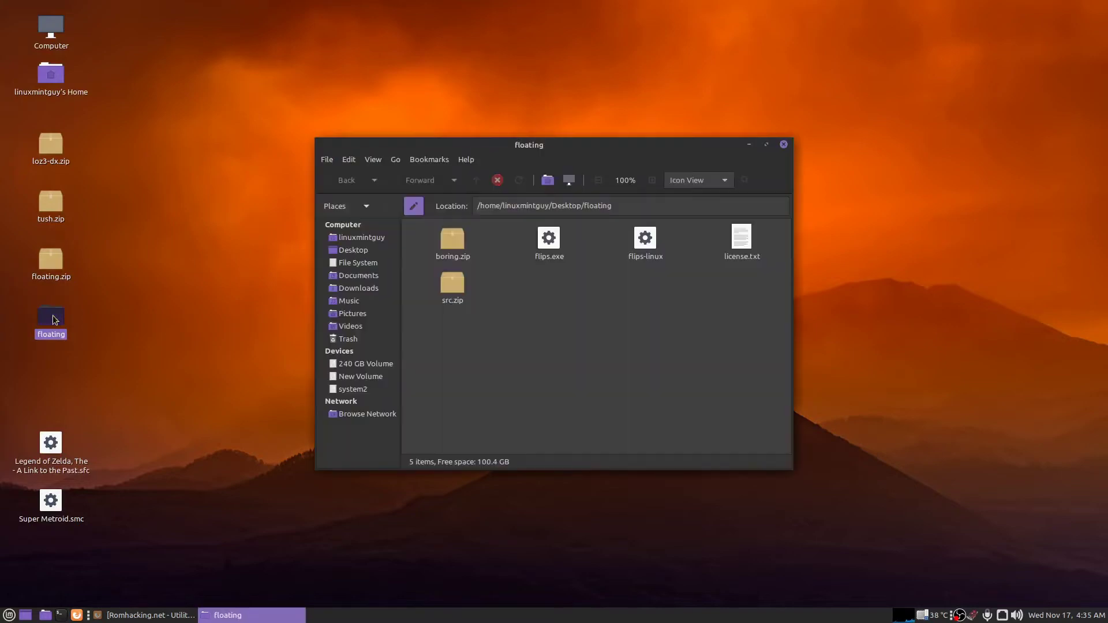
Allow flips-linux to be executed as a program in its permissions and launch it
{"action": "left_click", "coordinate": [645, 241]}
{"action": "right_click", "coordinate": [645, 241]}
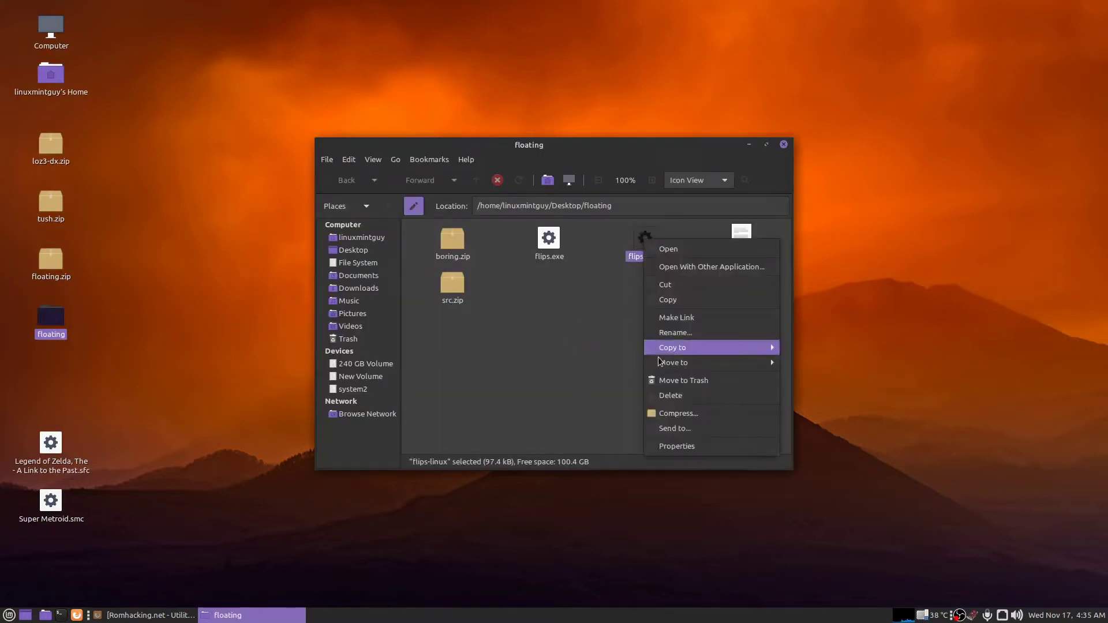
{"action": "left_click", "coordinate": [742, 444]}
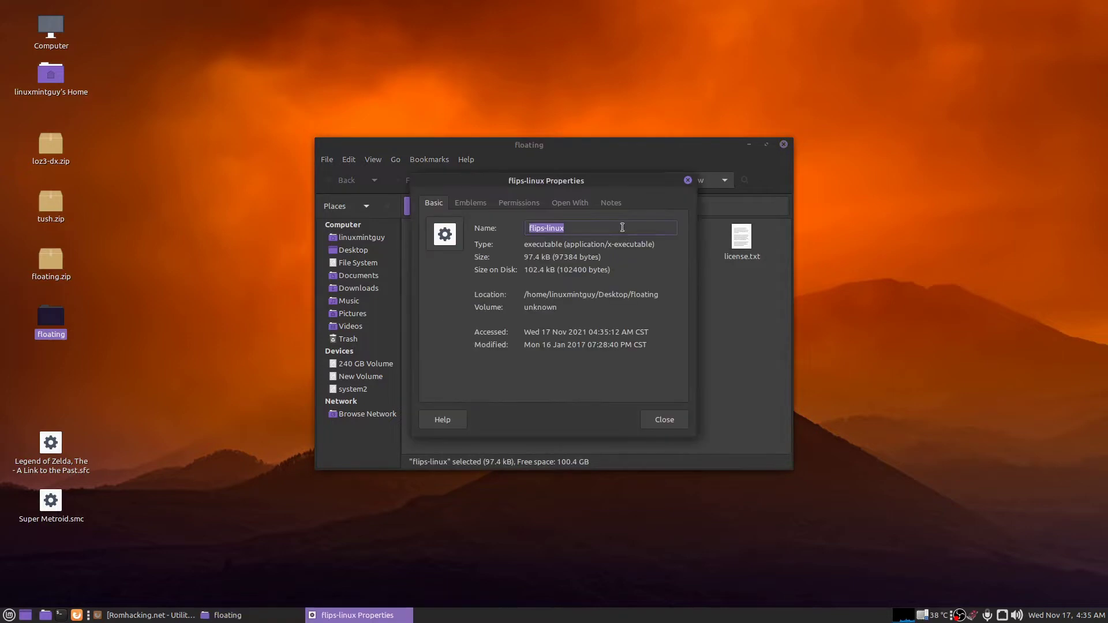
{"action": "left_click", "coordinate": [507, 203]}
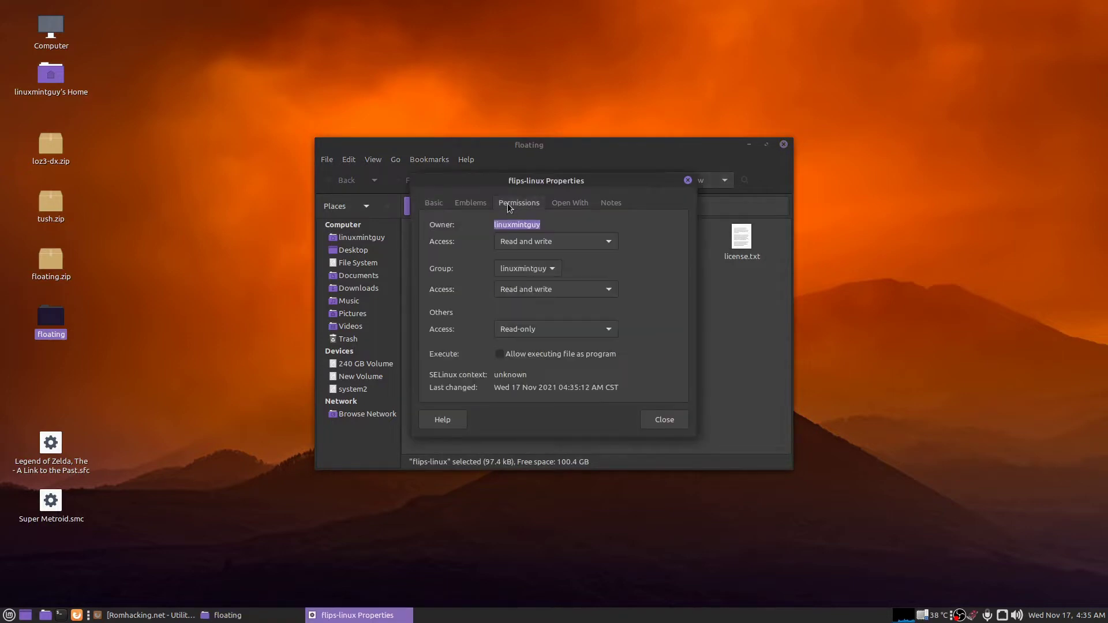
{"action": "left_click", "coordinate": [500, 355]}
{"action": "left_click", "coordinate": [658, 421]}
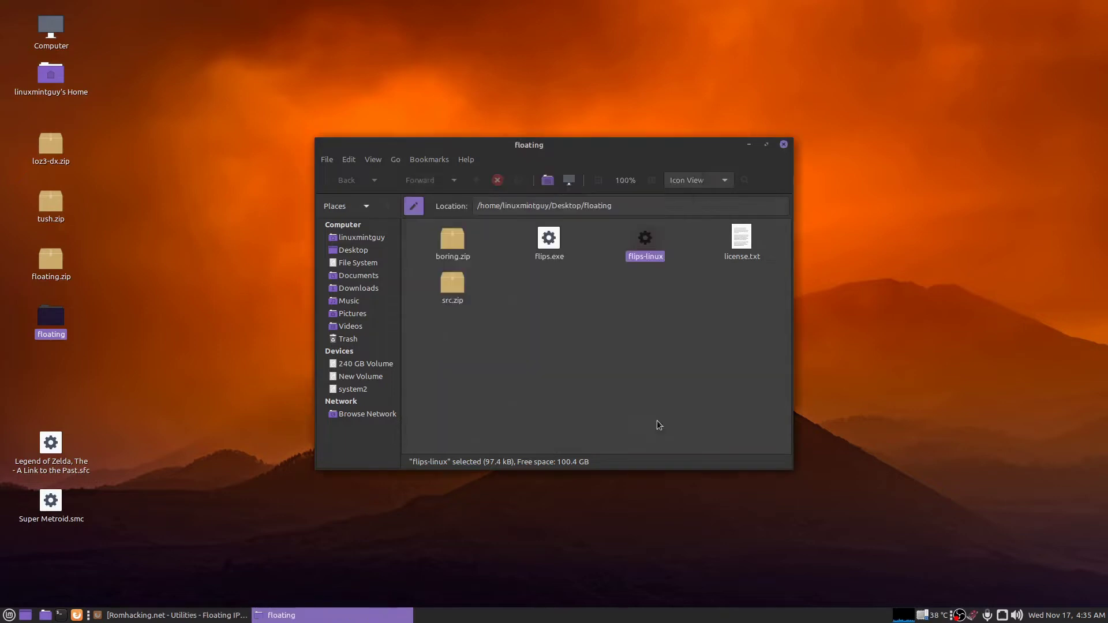
{"action": "double_click", "coordinate": [646, 240]}
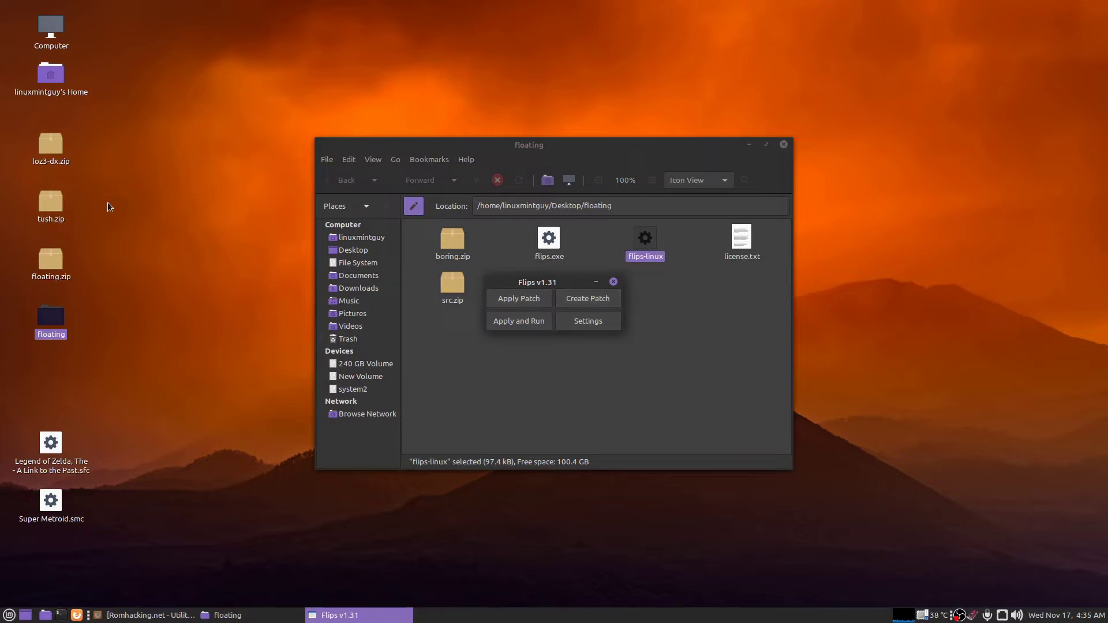
Check the header requirement for the Zelda ROM in the patching information on the A Link to the Past DX page
{"action": "left_click", "coordinate": [51, 446]}
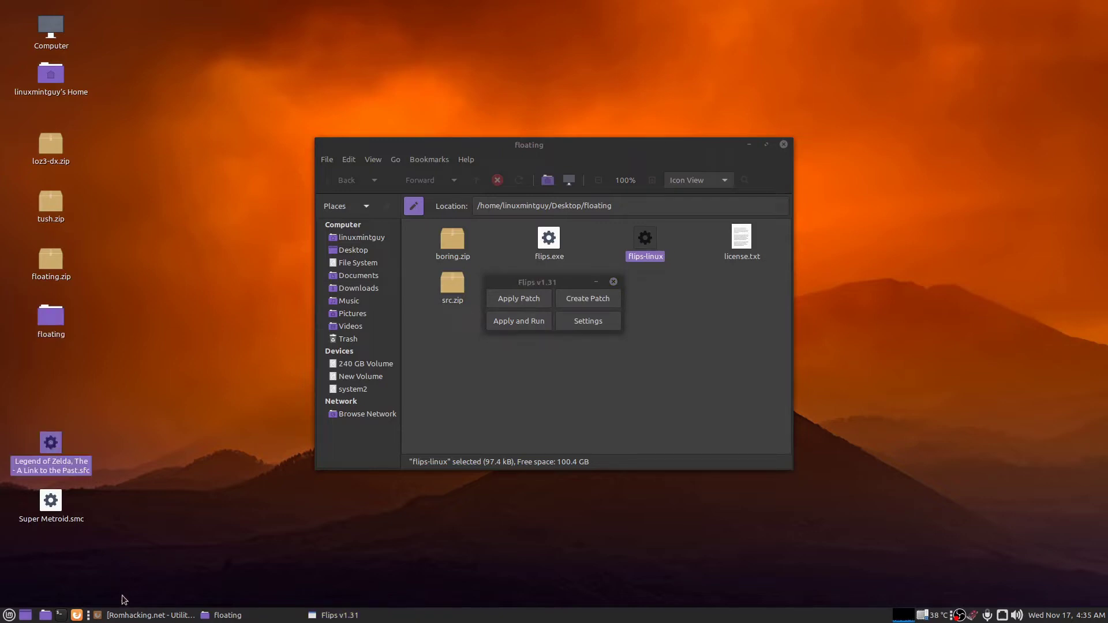
{"action": "left_click", "coordinate": [126, 615]}
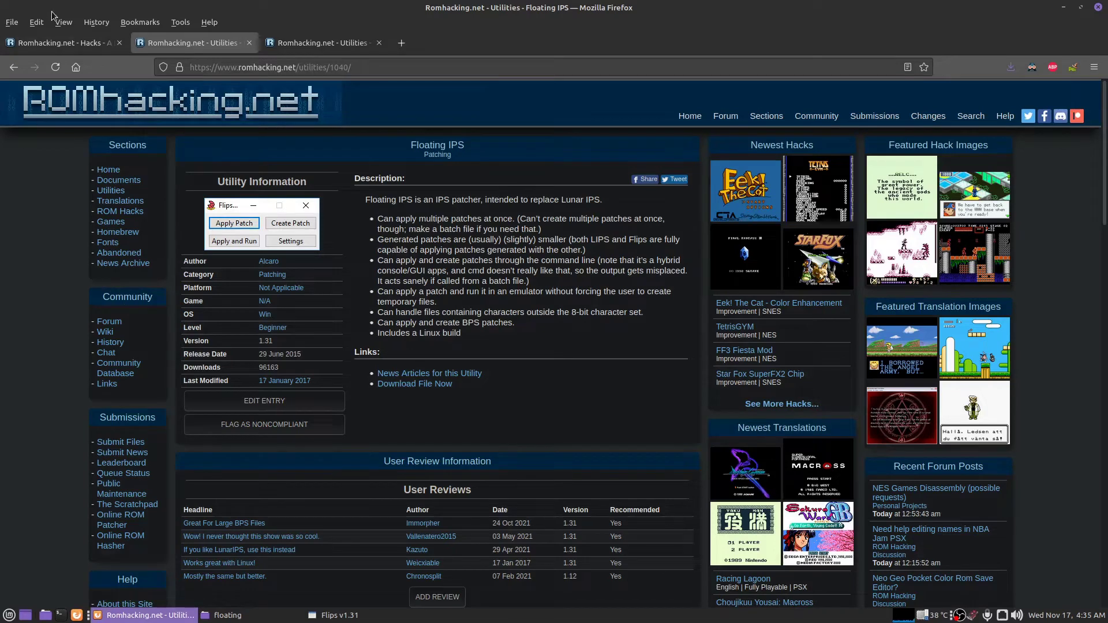
{"action": "left_click", "coordinate": [58, 42]}
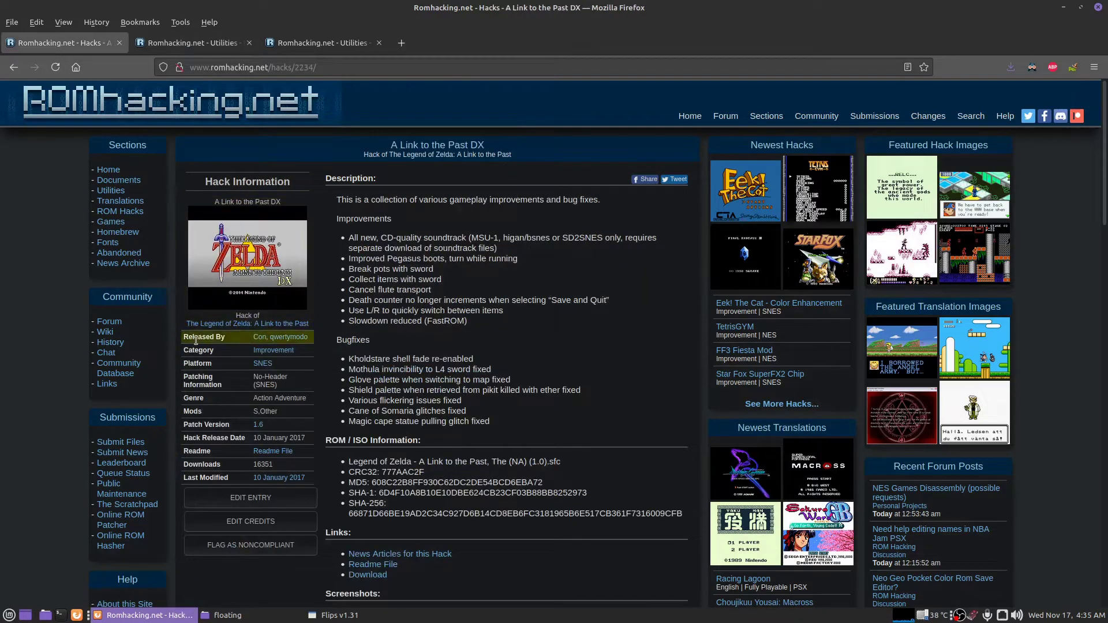
{"action": "left_click_drag", "start_coordinate": [254, 378], "coordinate": [292, 380]}
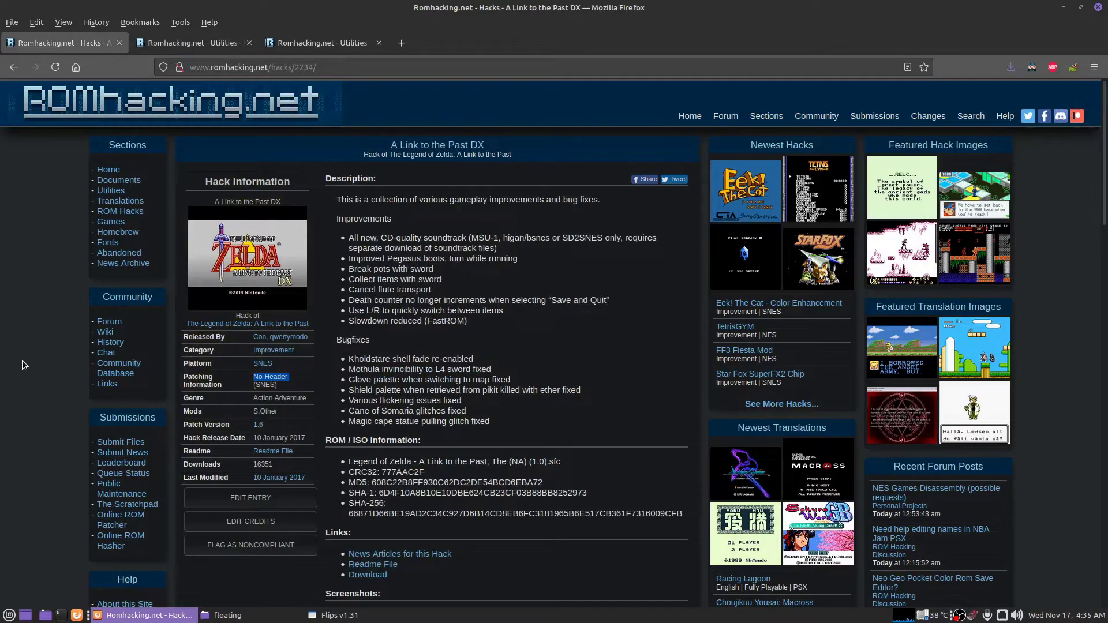
{"action": "left_click", "coordinate": [1063, 9]}
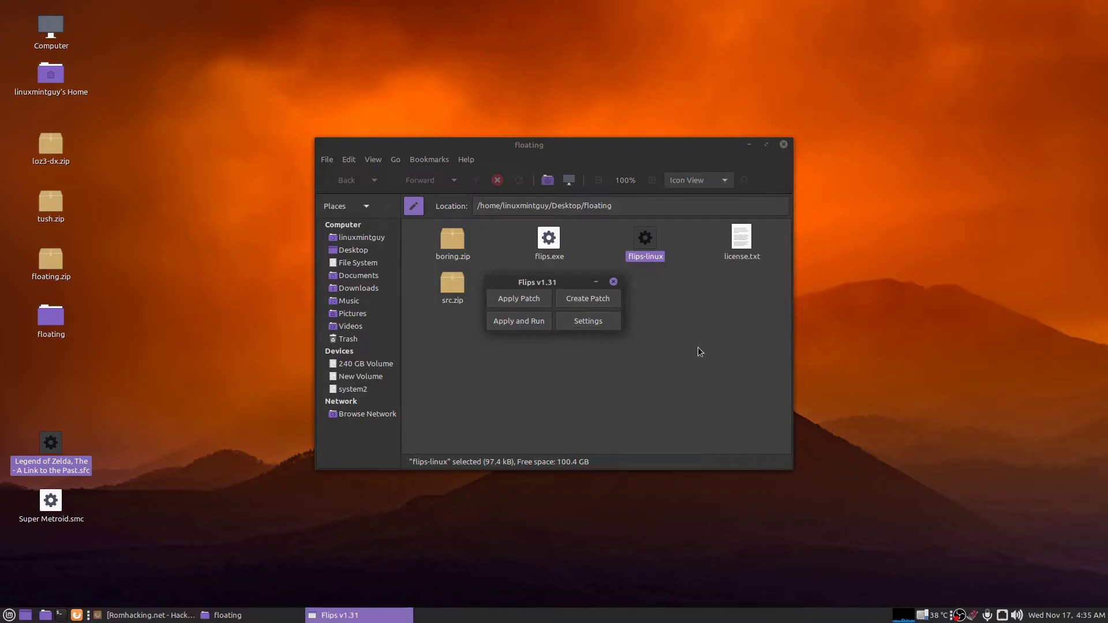
View the TUSH utility page on Romhacking.net in the browser and reload it
{"action": "left_click", "coordinate": [138, 614]}
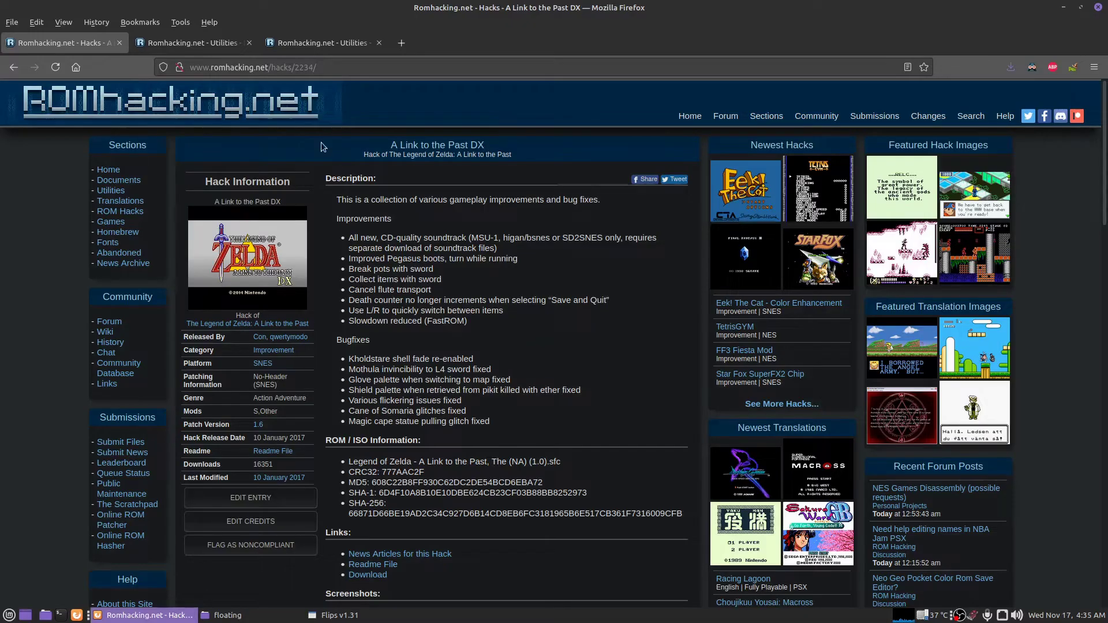
{"action": "left_click", "coordinate": [322, 46]}
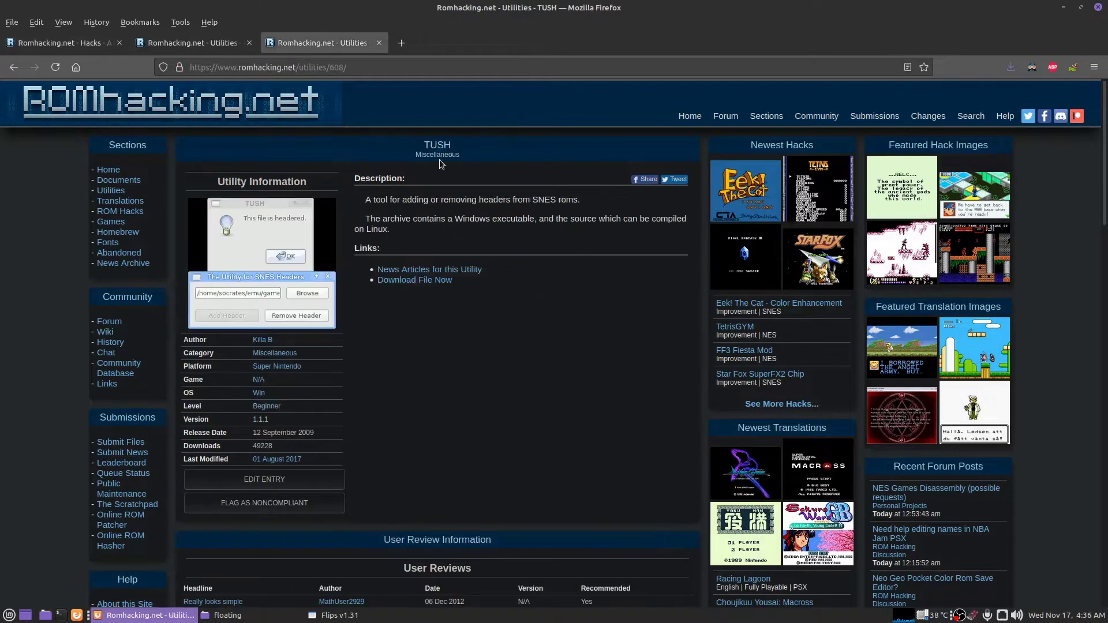
{"action": "key", "text": "F5"}
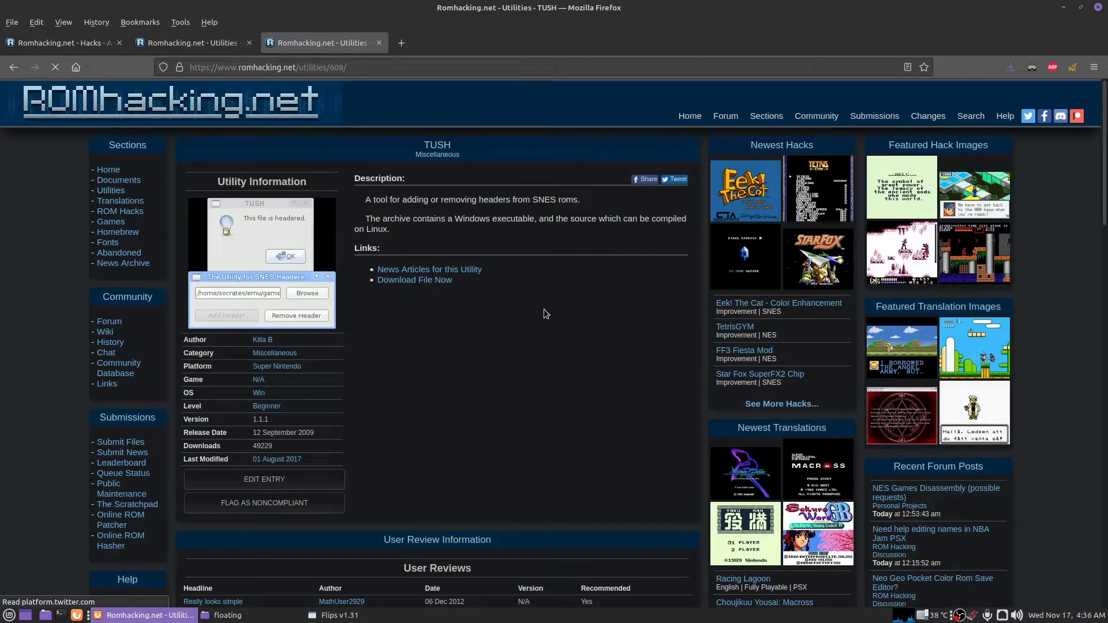
Minimize the browser and close the Flips window and the floating folder window
{"action": "left_click", "coordinate": [1063, 7]}
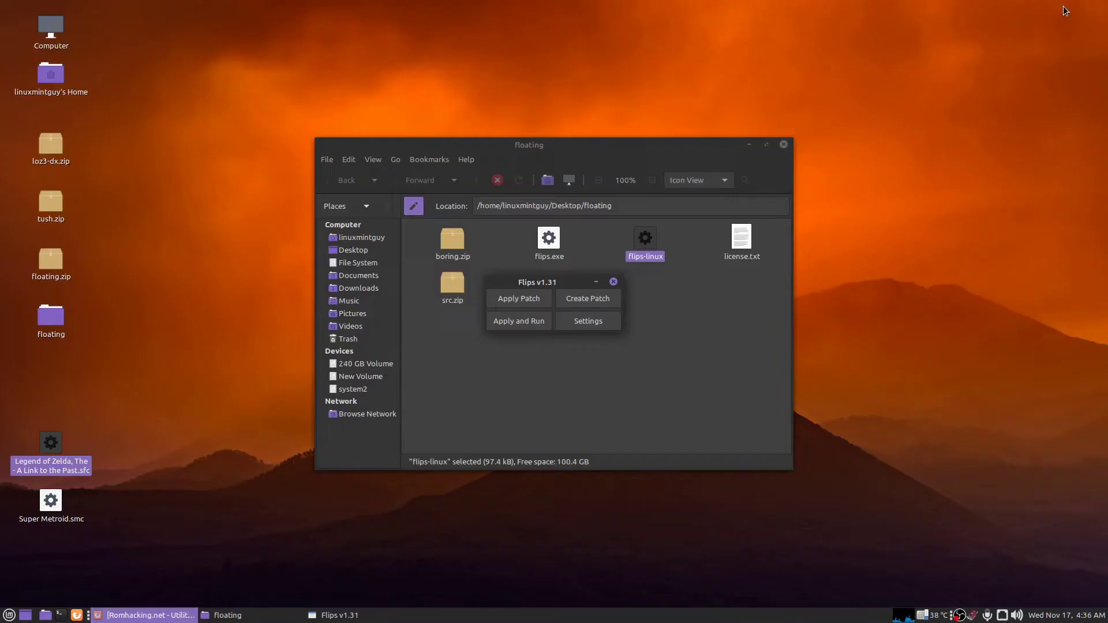
{"action": "left_click", "coordinate": [614, 282]}
{"action": "left_click", "coordinate": [784, 144]}
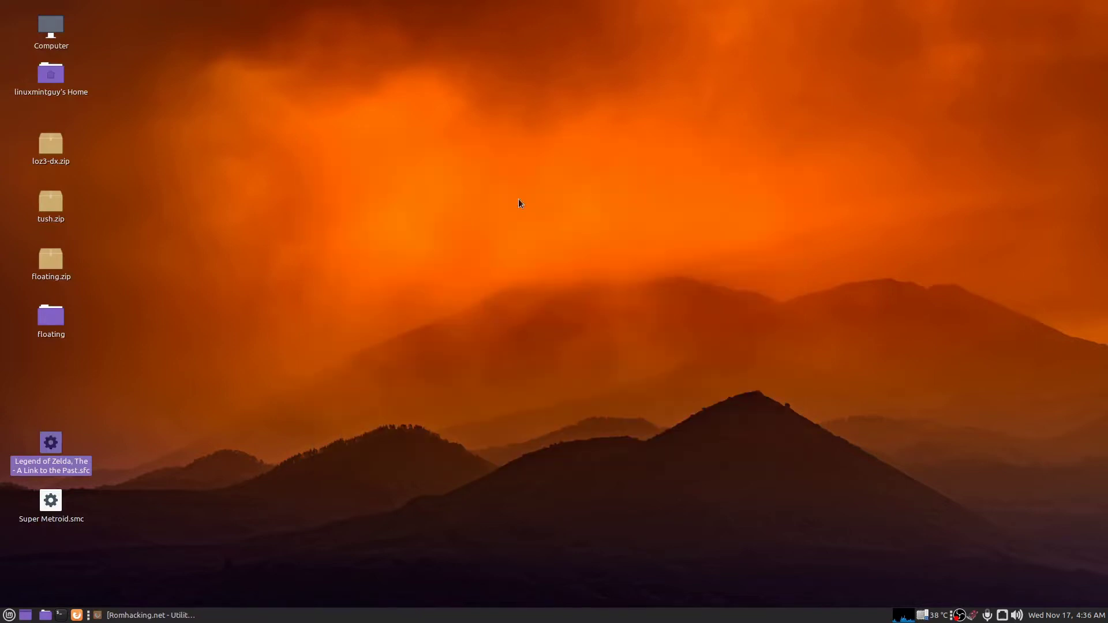
Extract tush.zip on the desktop and open a terminal in the src folder of the extracted tush folder
{"action": "right_click", "coordinate": [61, 202]}
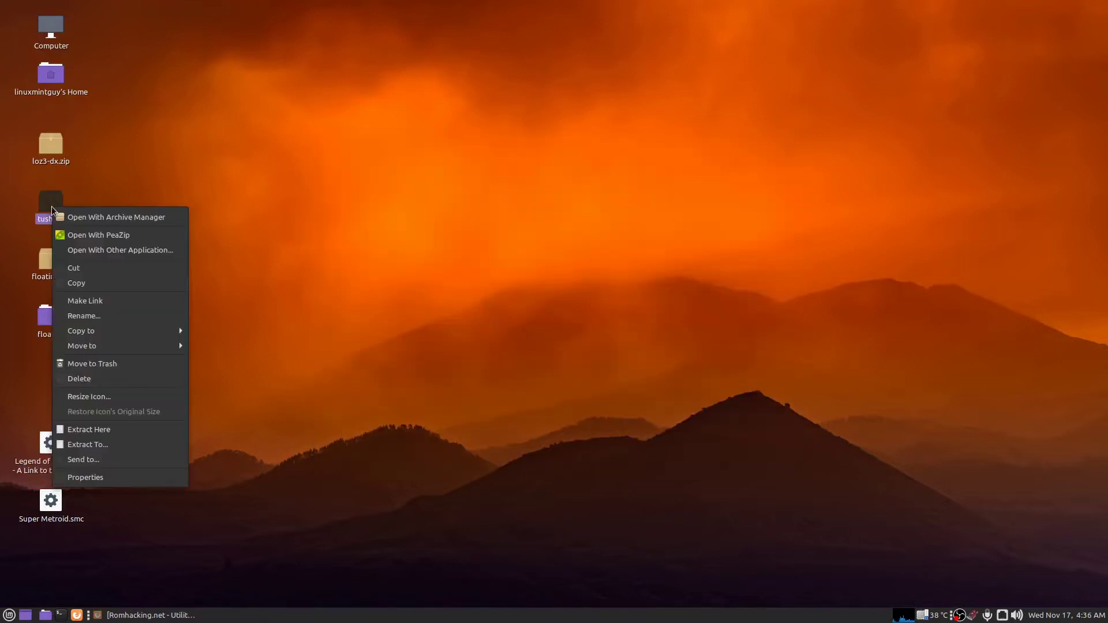
{"action": "left_click", "coordinate": [162, 431]}
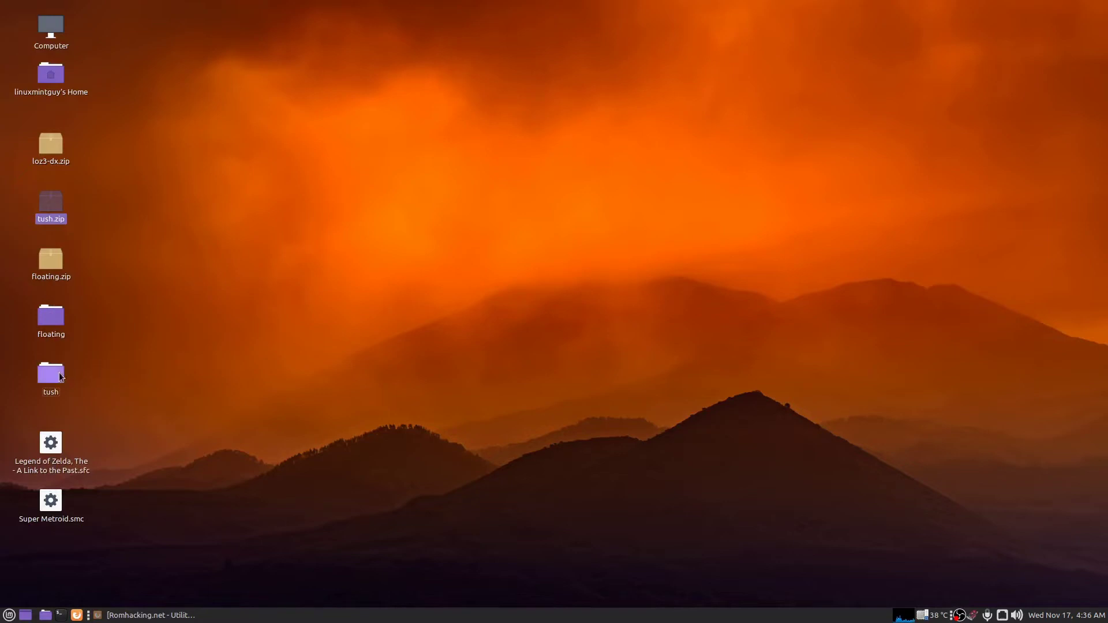
{"action": "double_click", "coordinate": [51, 376]}
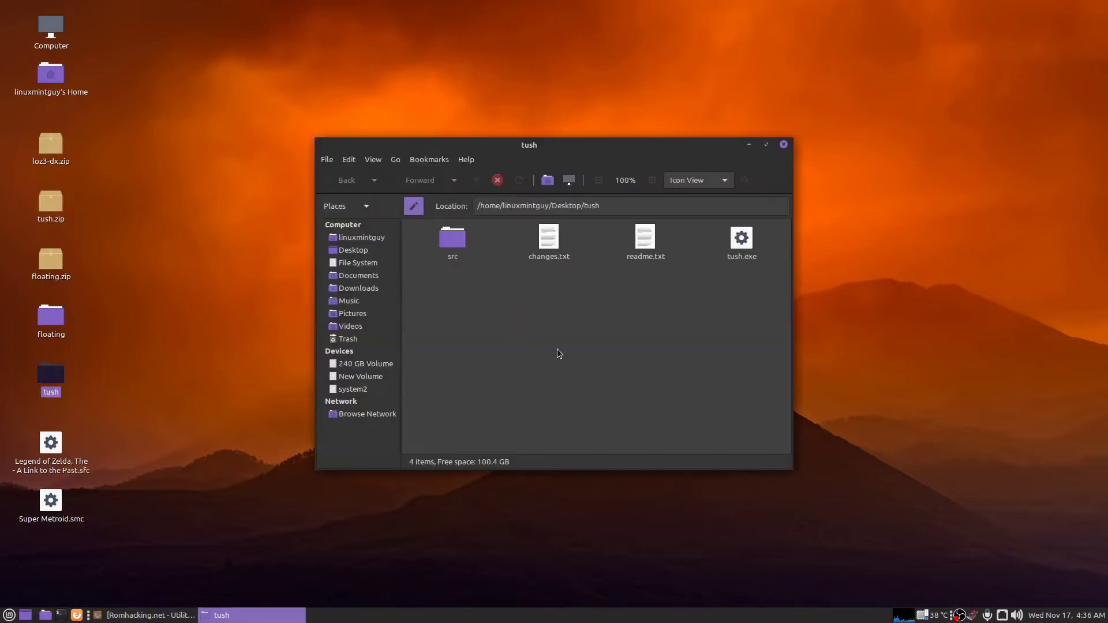
{"action": "double_click", "coordinate": [452, 241]}
{"action": "right_click", "coordinate": [578, 320]}
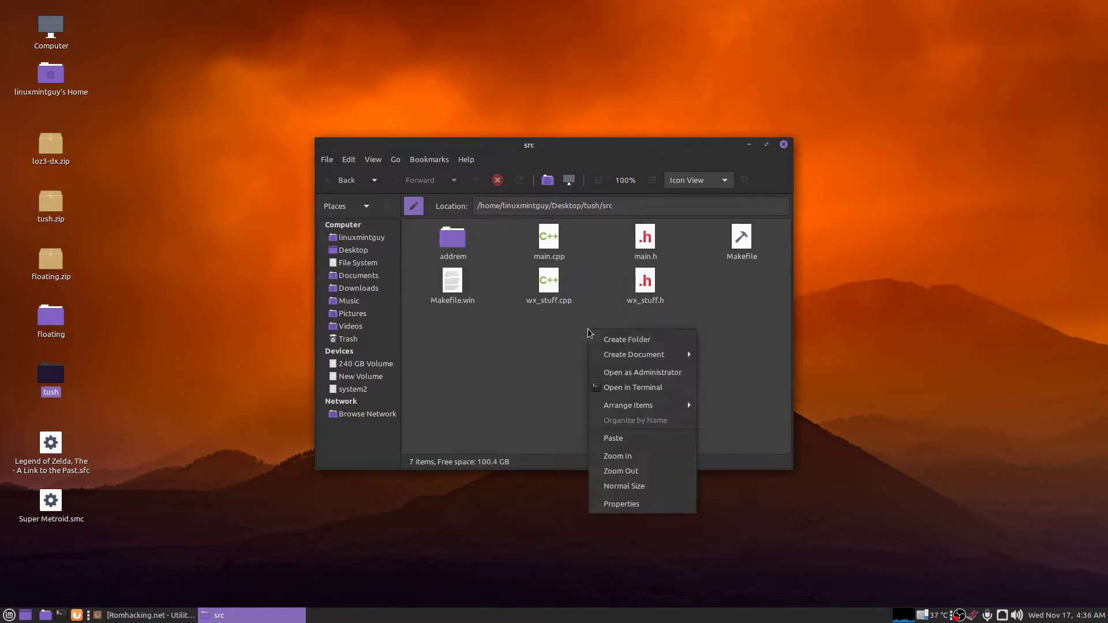
{"action": "key", "text": "Escape"}
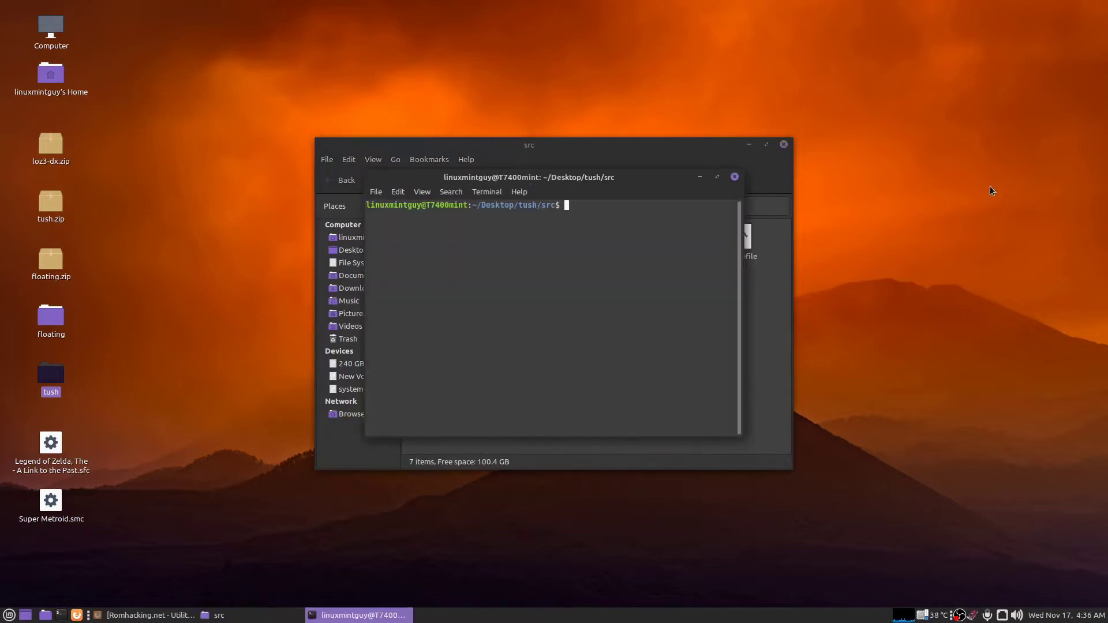
{"action": "type", "text": "make"}
{"action": "key", "text": "BackSpace"}
{"action": "key", "text": "BackSpace"}
{"action": "key", "text": "BackSpace"}
{"action": "key", "text": "BackSpace"}
Switch to Firefox and search DuckDuckGo for wxwidgets in a new tab
{"action": "left_click", "coordinate": [127, 615]}
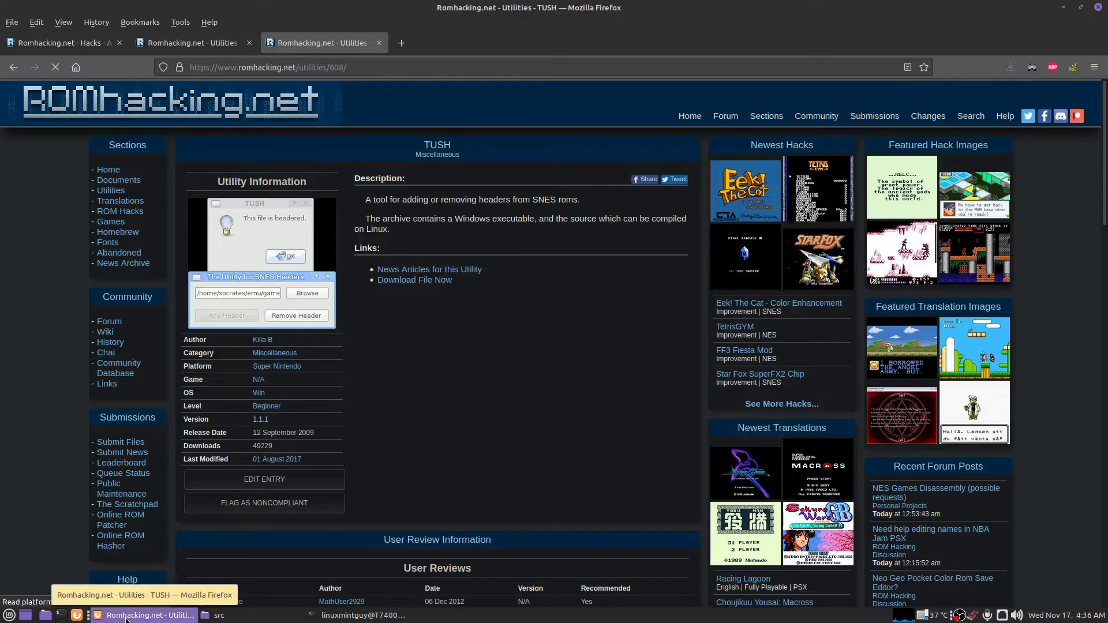
{"action": "left_click", "coordinate": [399, 42]}
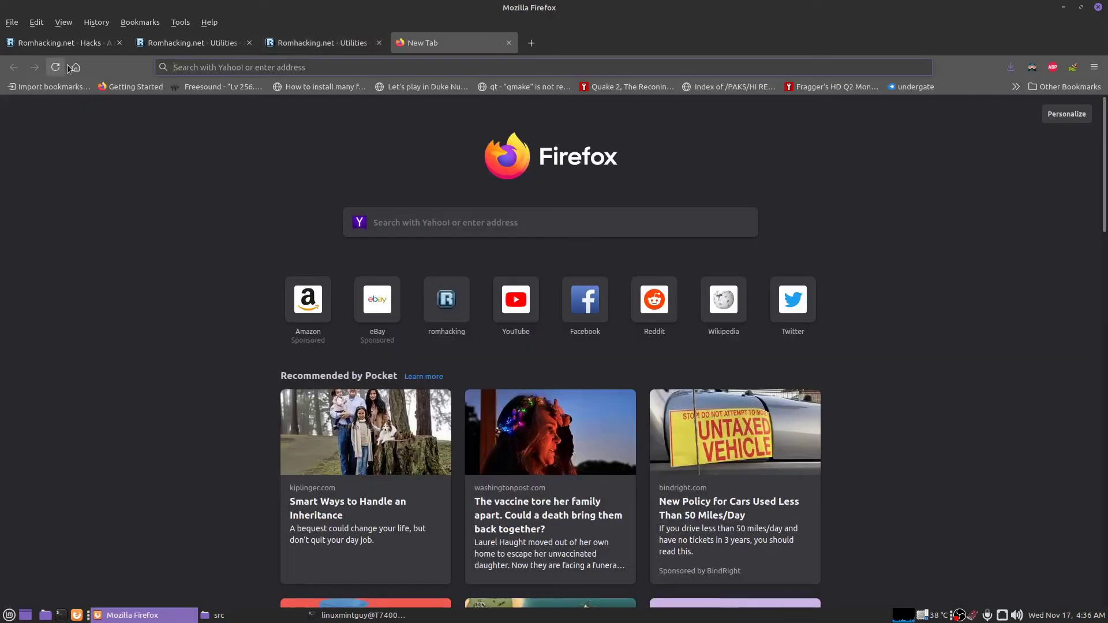
{"action": "left_click", "coordinate": [75, 67]}
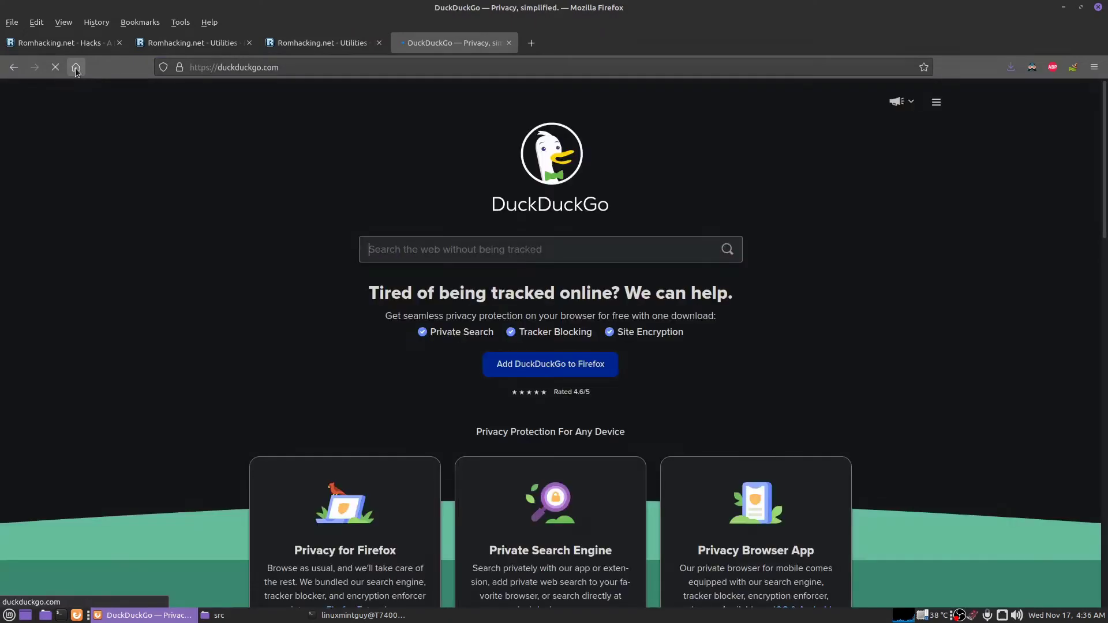
{"action": "type", "text": "wxwidgets"}
{"action": "key", "text": "Return"}
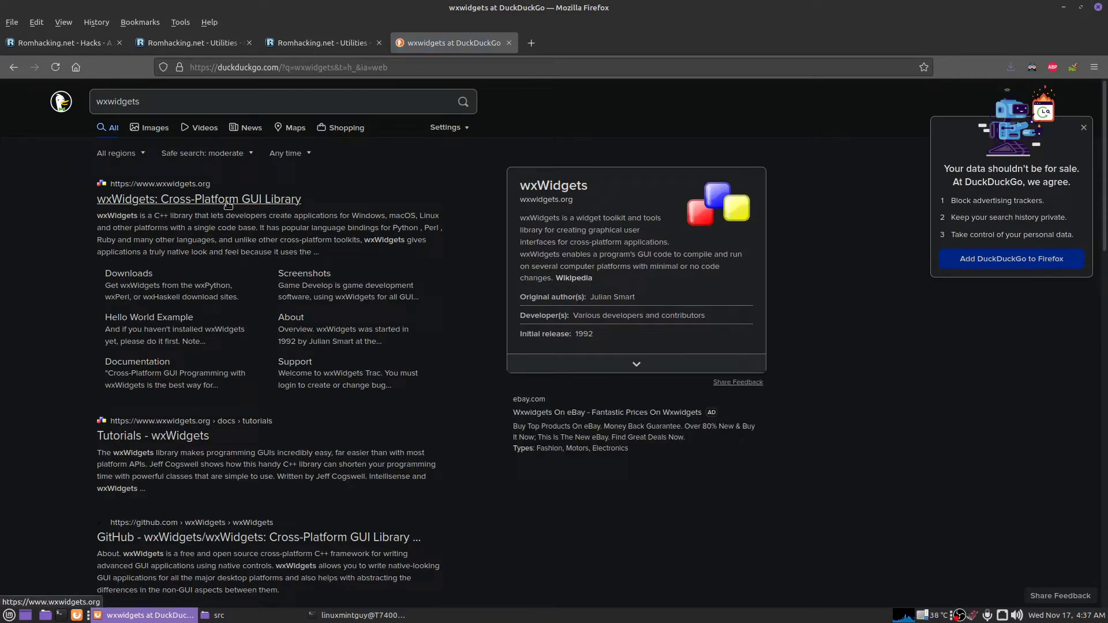
Download and save the wxWidgets 3.1.5 source archive for Linux from the official wxWidgets site and show the recent downloads
{"action": "left_click", "coordinate": [230, 202]}
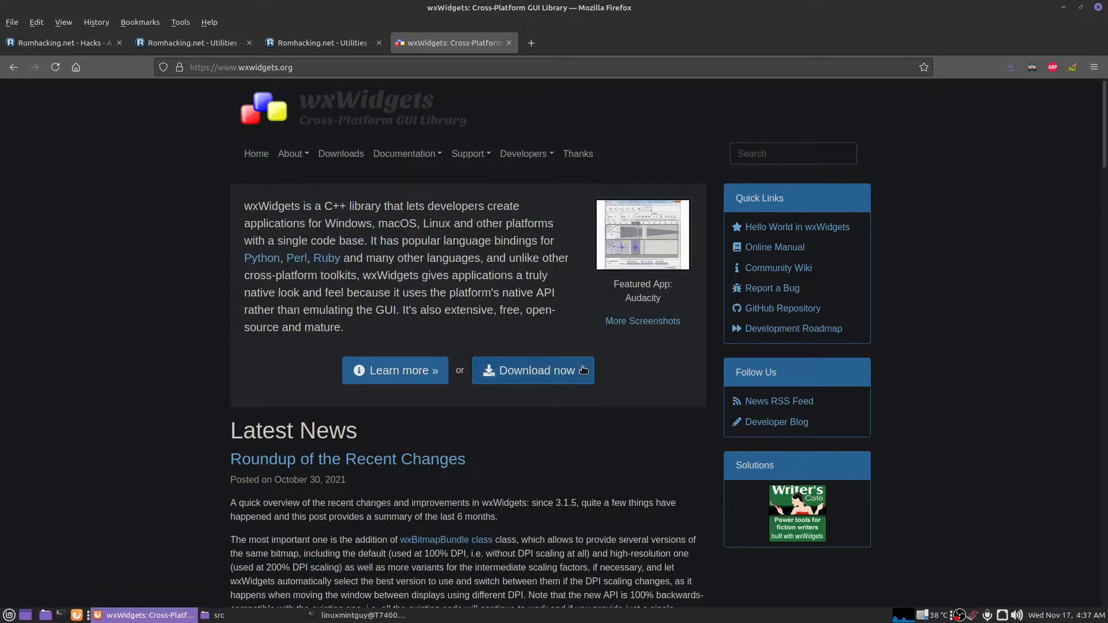
{"action": "left_click", "coordinate": [556, 371]}
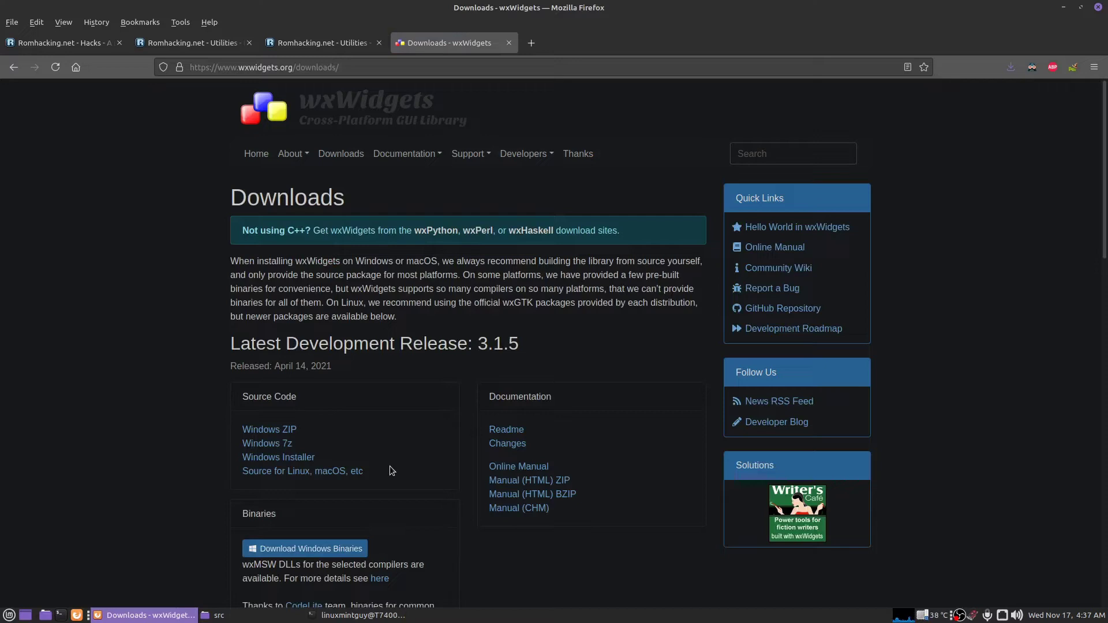
{"action": "left_click", "coordinate": [277, 475]}
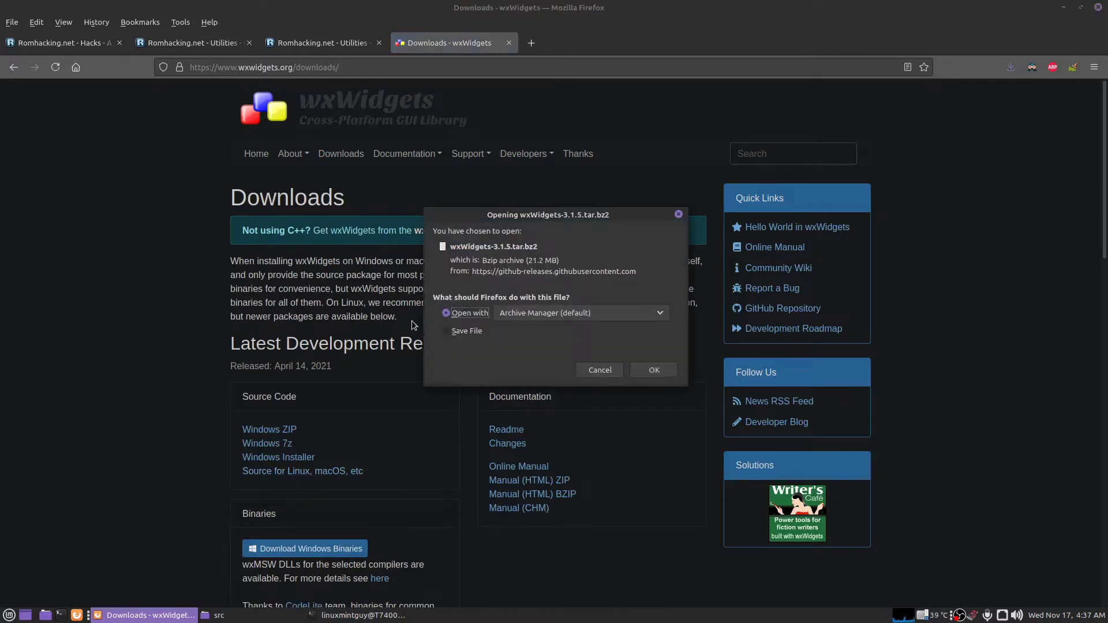
{"action": "left_click", "coordinate": [463, 332]}
{"action": "left_click", "coordinate": [651, 371]}
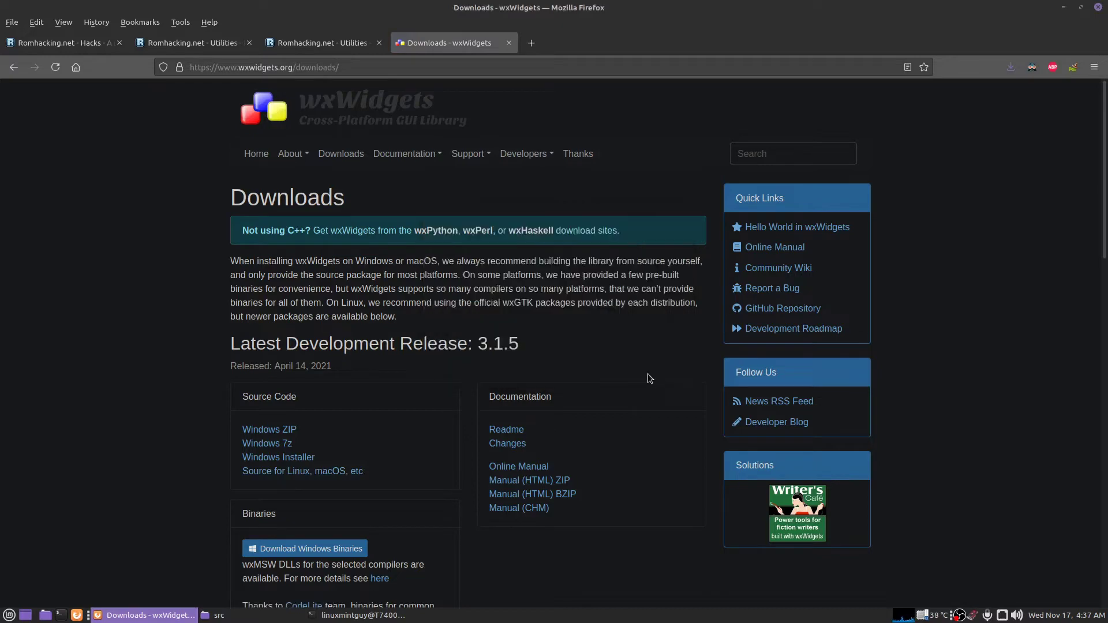
{"action": "left_click", "coordinate": [843, 548]}
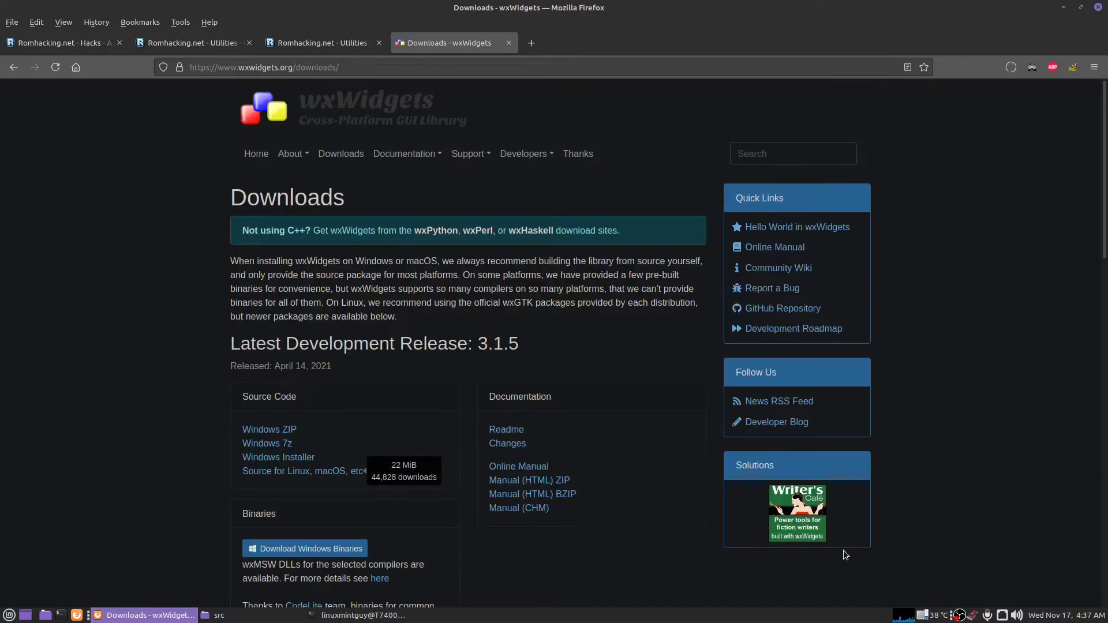
{"action": "left_click", "coordinate": [1013, 68]}
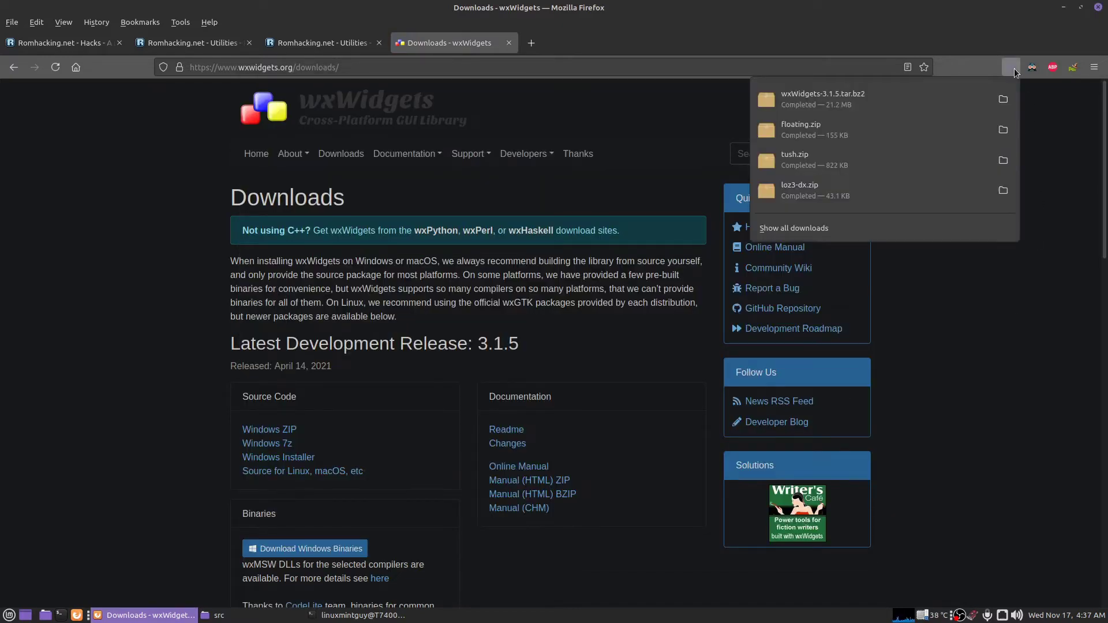
Close the wxWidgets downloads tab, minimize Firefox, and close the terminal and the src folder window
{"action": "left_click", "coordinate": [1012, 68]}
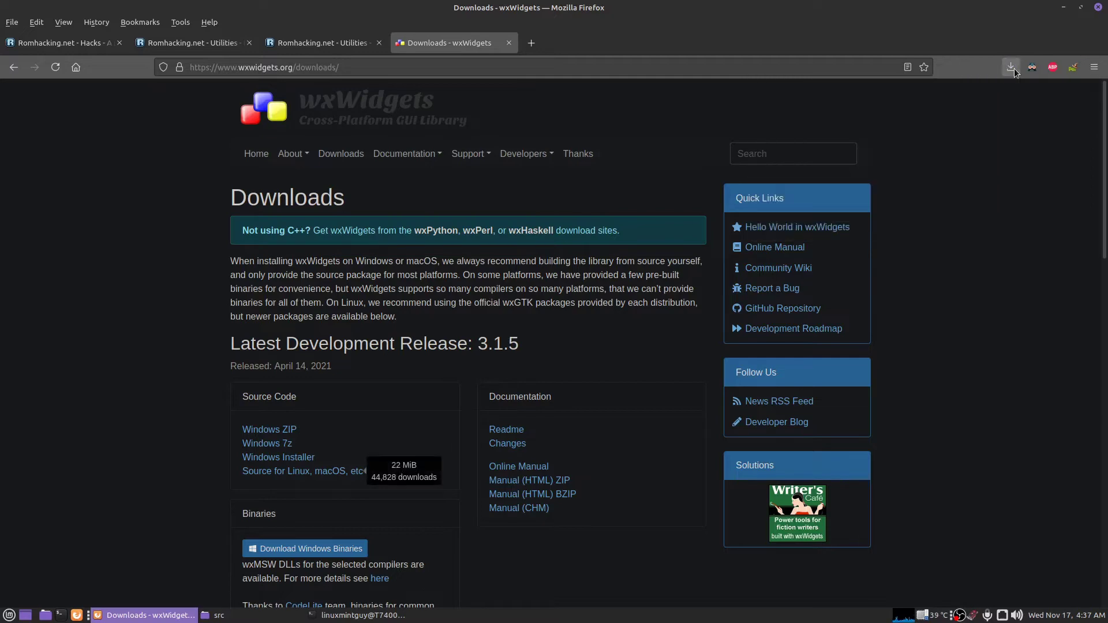
{"action": "left_click", "coordinate": [508, 43]}
{"action": "left_click", "coordinate": [1063, 7]}
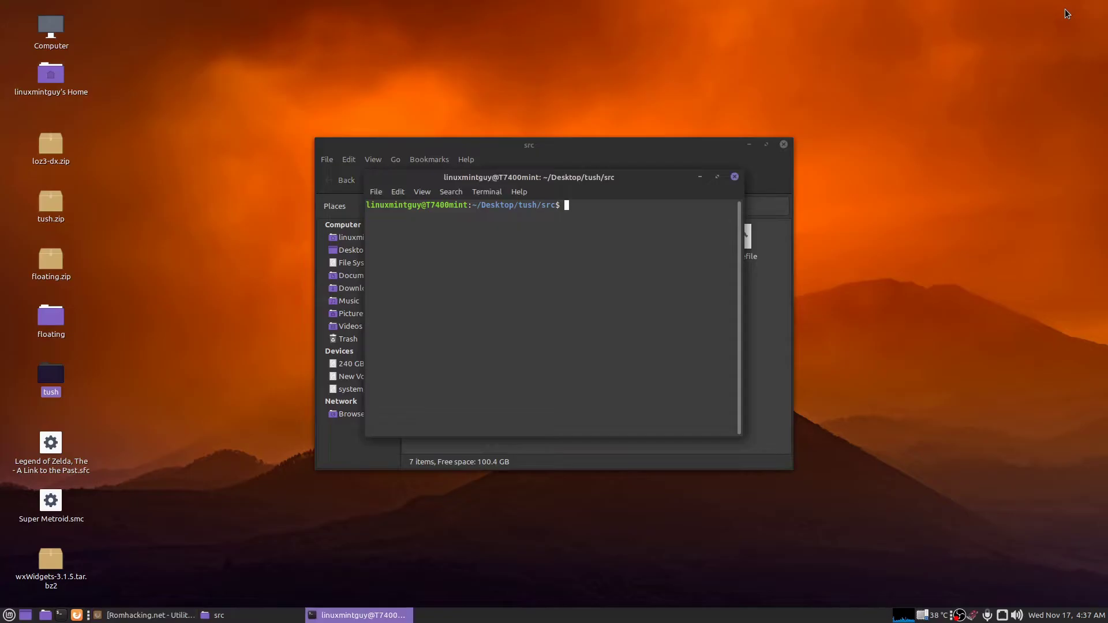
{"action": "left_click", "coordinate": [735, 177]}
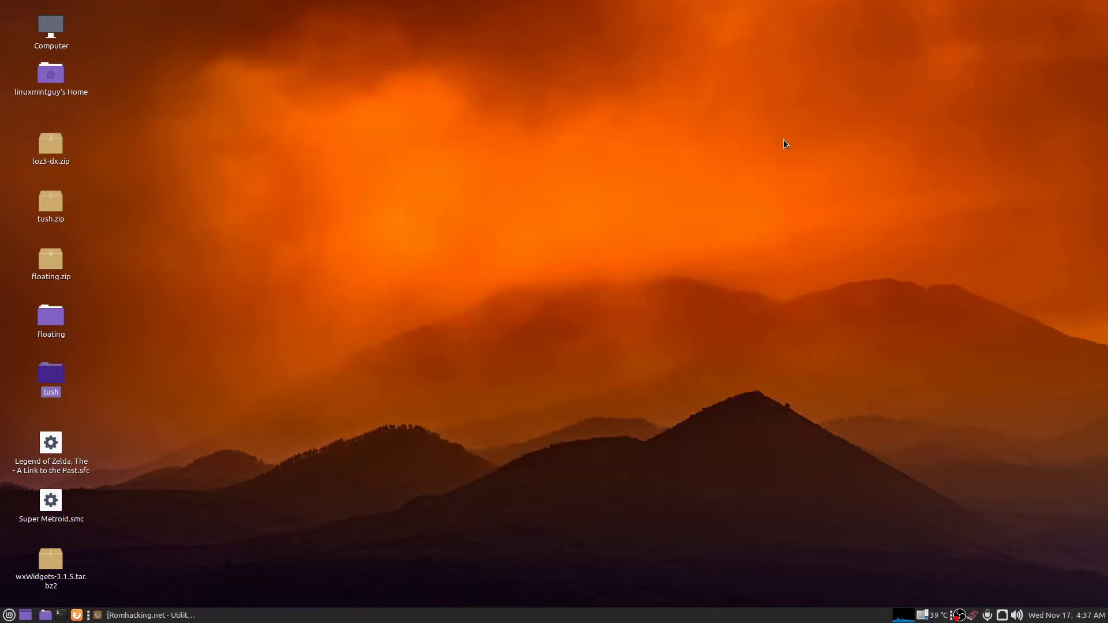
{"action": "left_click", "coordinate": [784, 144]}
Extract wxWidgets-3.1.5.tar.bz2 onto the desktop
{"action": "right_click", "coordinate": [47, 568]}
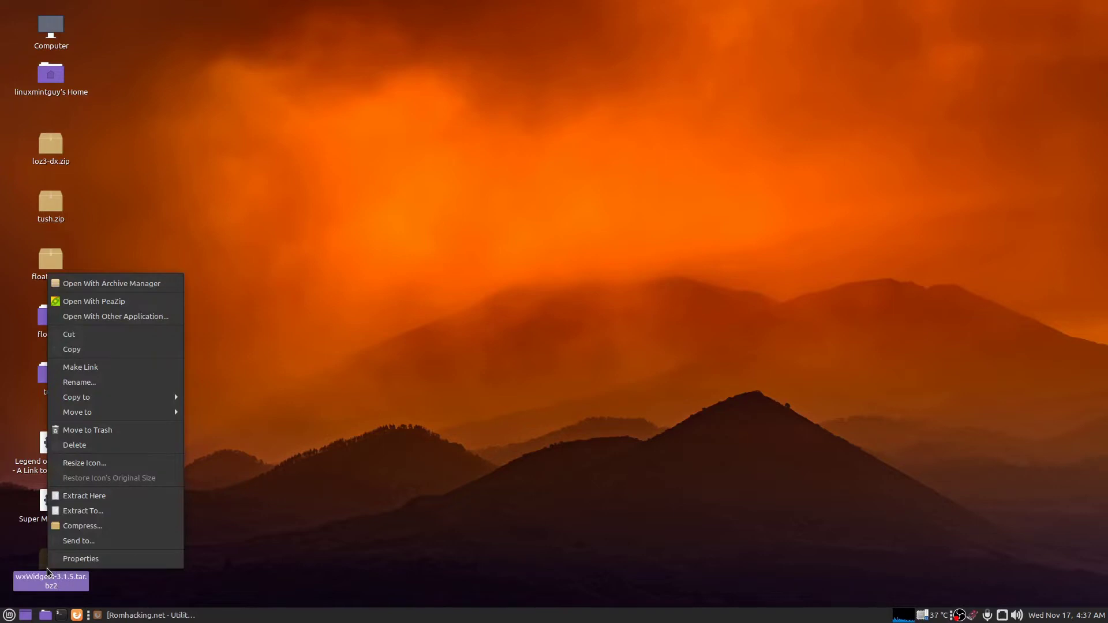
{"action": "left_click", "coordinate": [111, 495]}
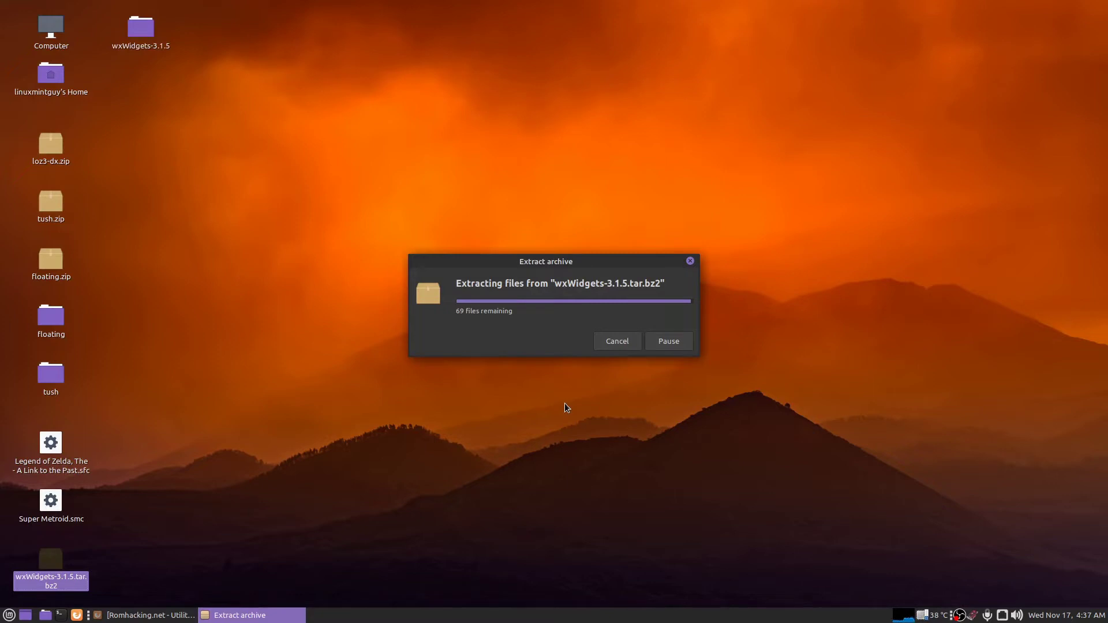
{"action": "left_click", "coordinate": [277, 209]}
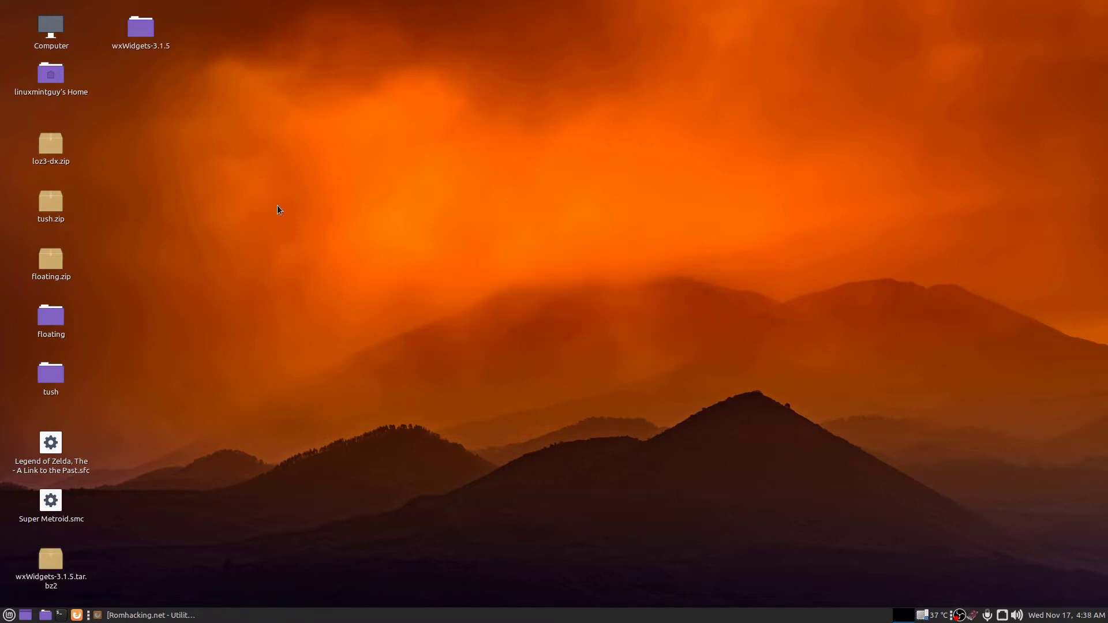
Open a terminal in the extracted wxWidgets-3.1.5 folder and list its contents with ls
{"action": "double_click", "coordinate": [141, 27]}
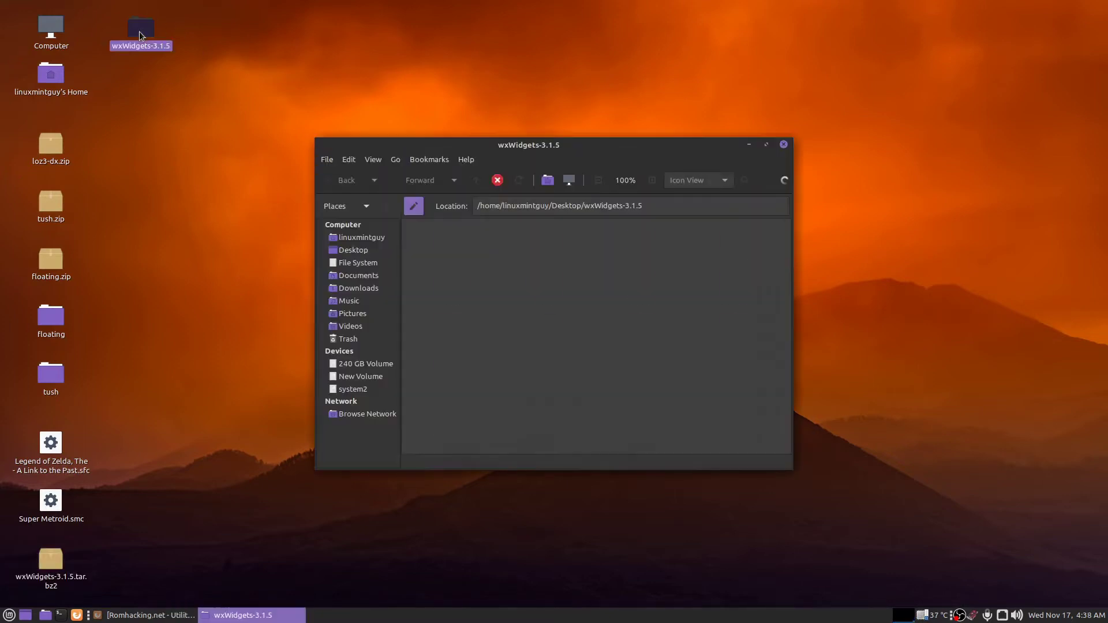
{"action": "right_click", "coordinate": [500, 302]}
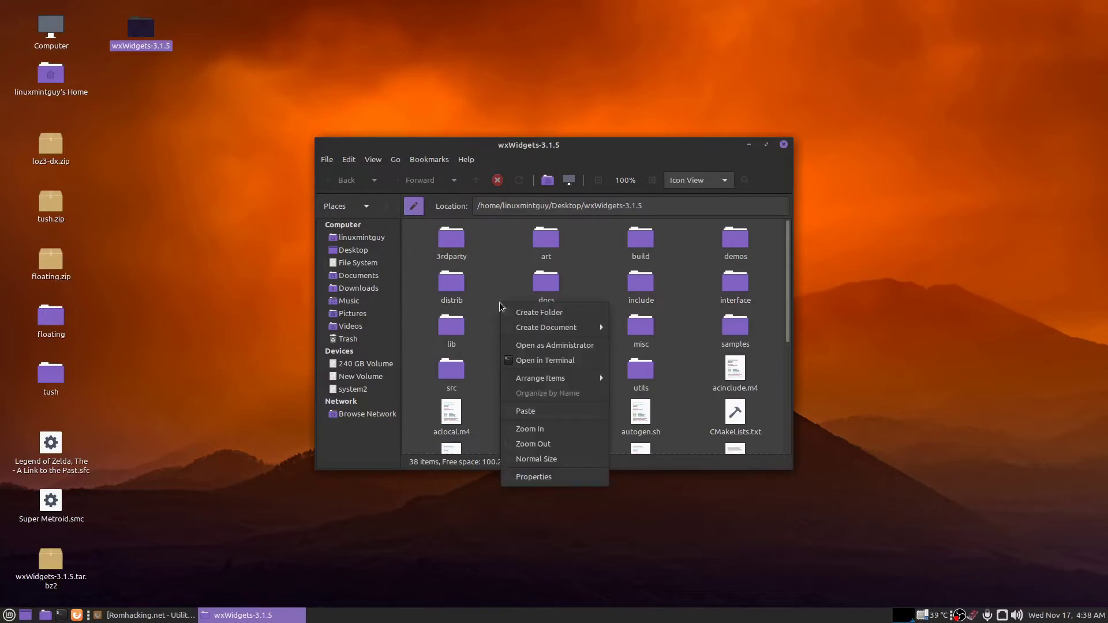
{"action": "left_click", "coordinate": [576, 362]}
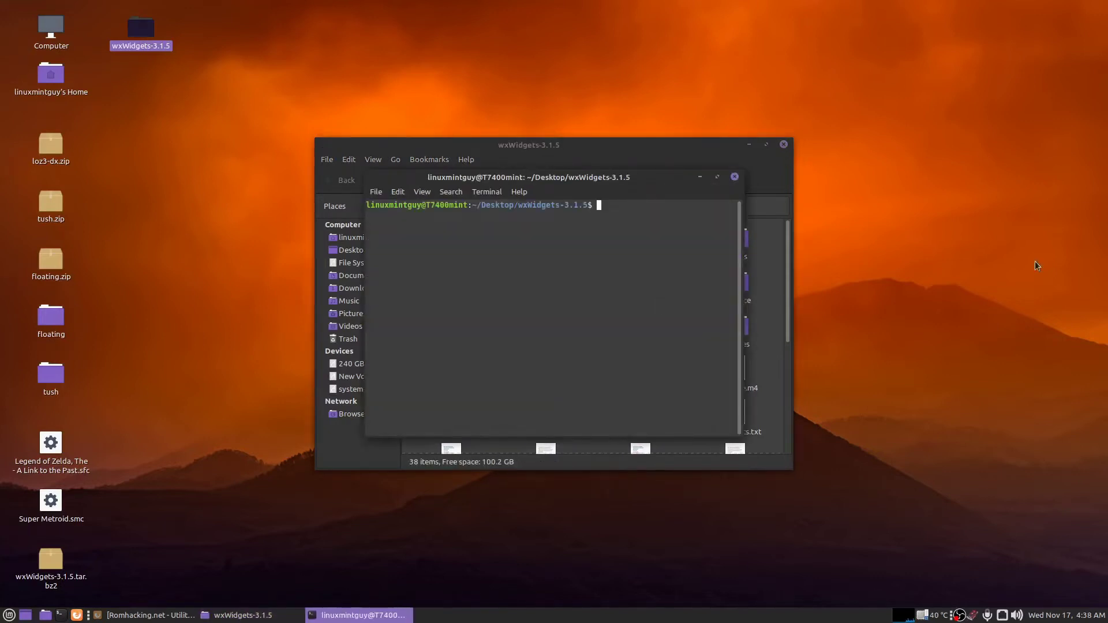
{"action": "type", "text": "ls"}
{"action": "key", "text": "Return"}
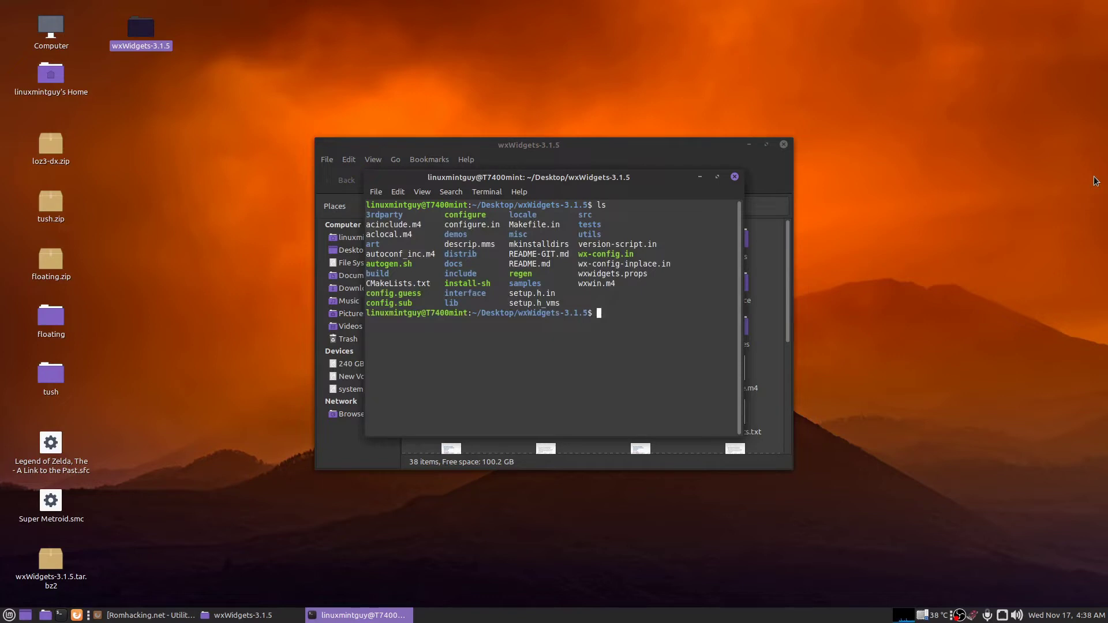
Configure the wxWidgets source with ./configure and start building it with make
{"action": "type", "text": "./configure"}
{"action": "key", "text": "Return"}
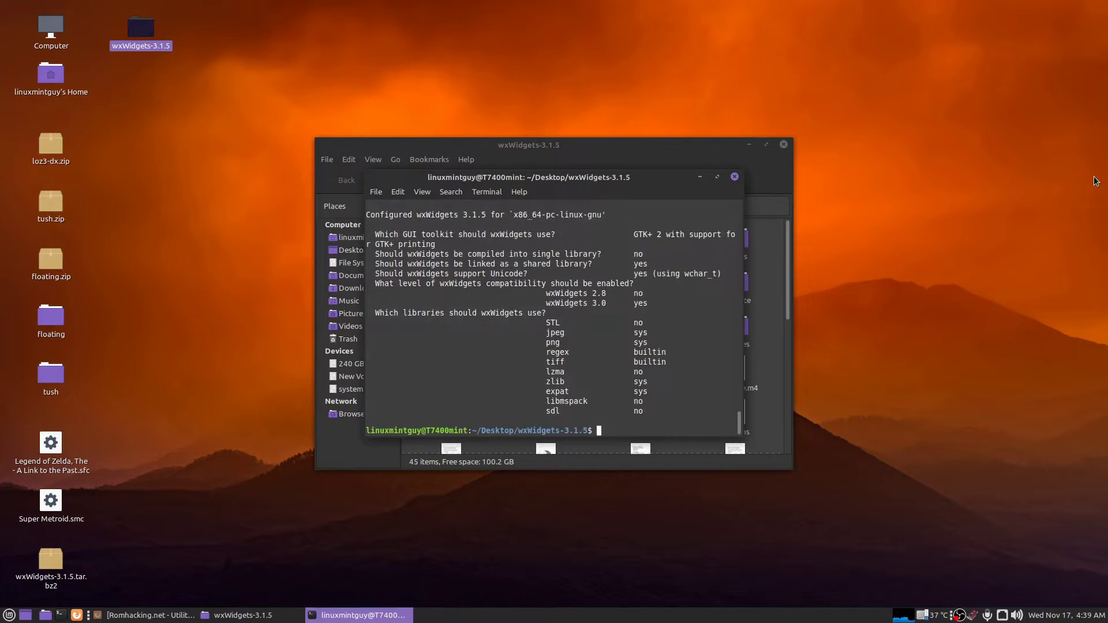
{"action": "type", "text": "make"}
{"action": "key", "text": "Return"}
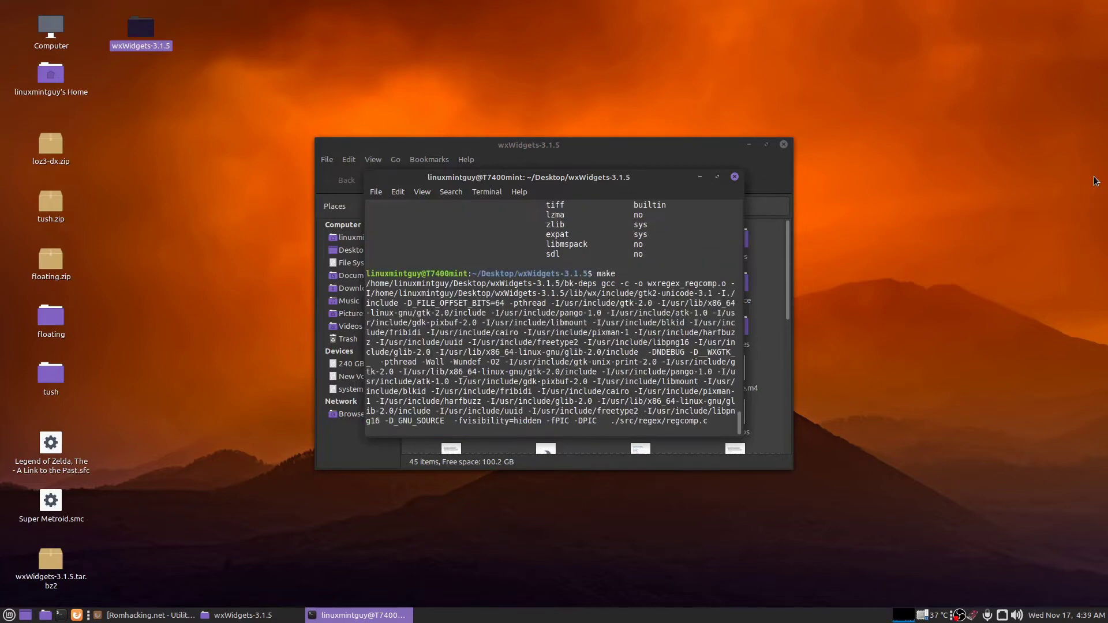
Interrupt the running wxWidgets build and return to an empty shell prompt
{"action": "key", "text": "ctrl+c"}
{"action": "key", "text": "ctrl+r"}
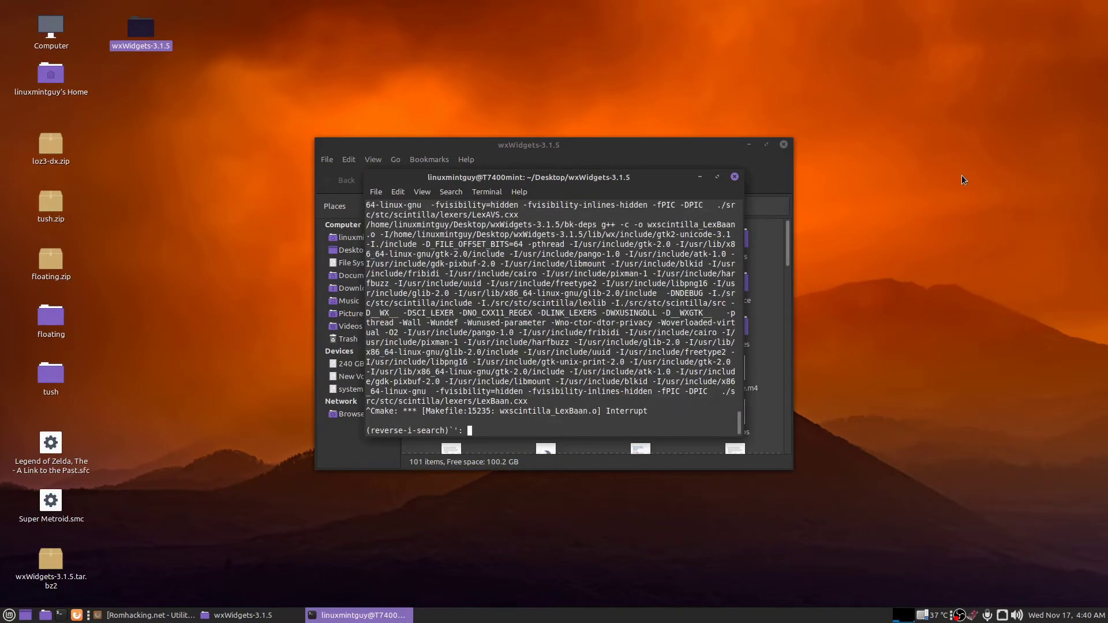
{"action": "key", "text": "Return"}
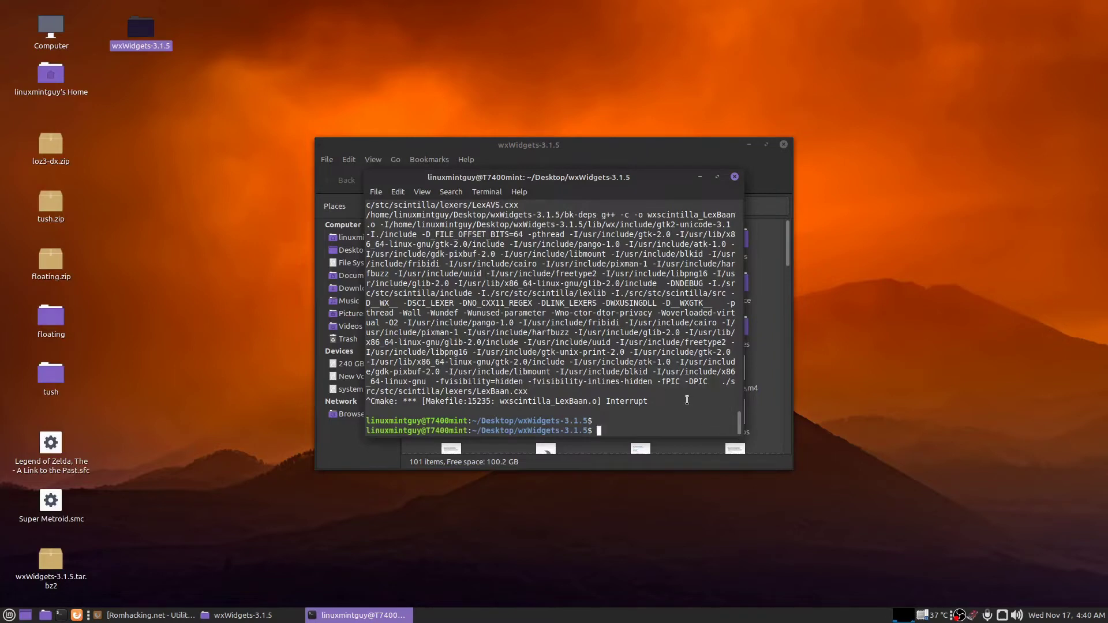
Write sudo make install at the prompt, and close the terminal and the wxWidgets-3.1.5 folder window
{"action": "type", "text": "sudo make install"}
{"action": "left_click", "coordinate": [735, 177]}
{"action": "left_click", "coordinate": [784, 145]}
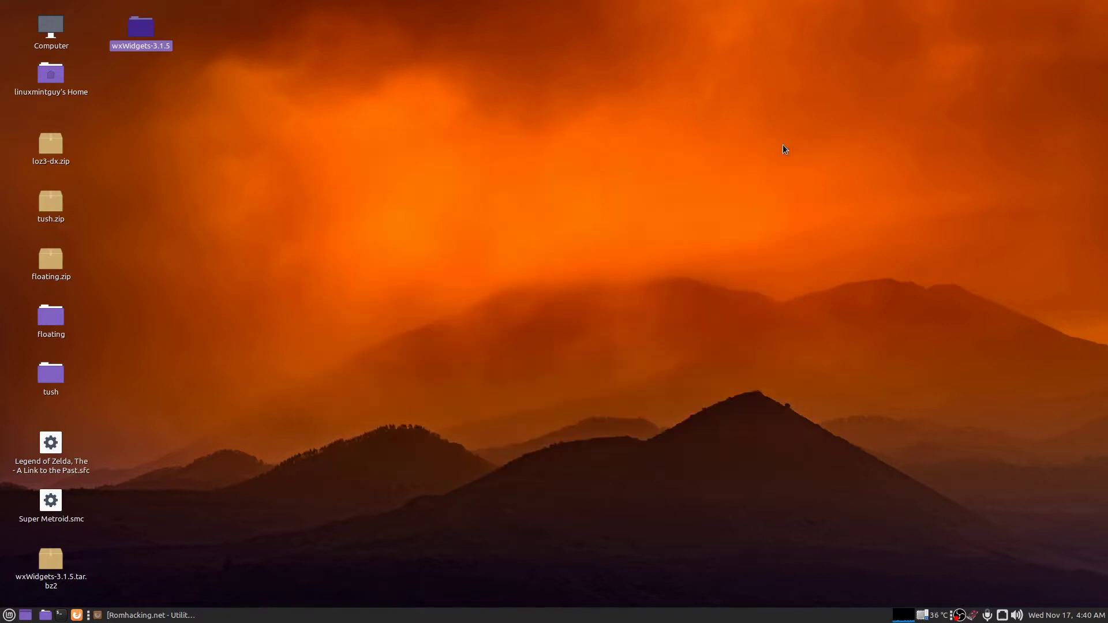
Open a terminal in the src folder of the tush folder on the desktop and list its files with ls
{"action": "double_click", "coordinate": [51, 378]}
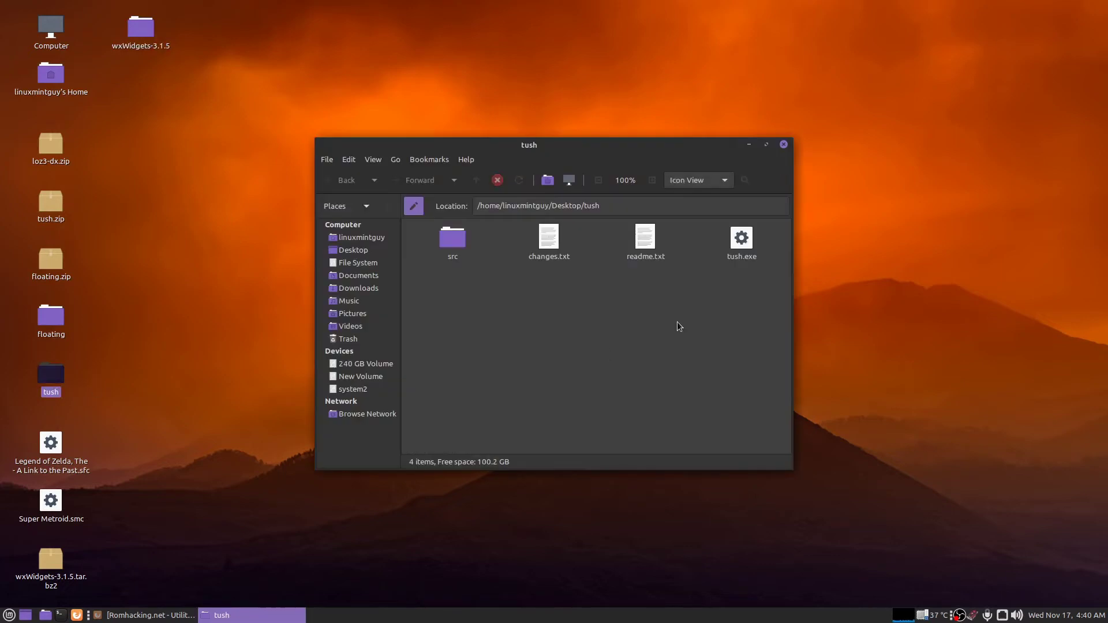
{"action": "double_click", "coordinate": [456, 244]}
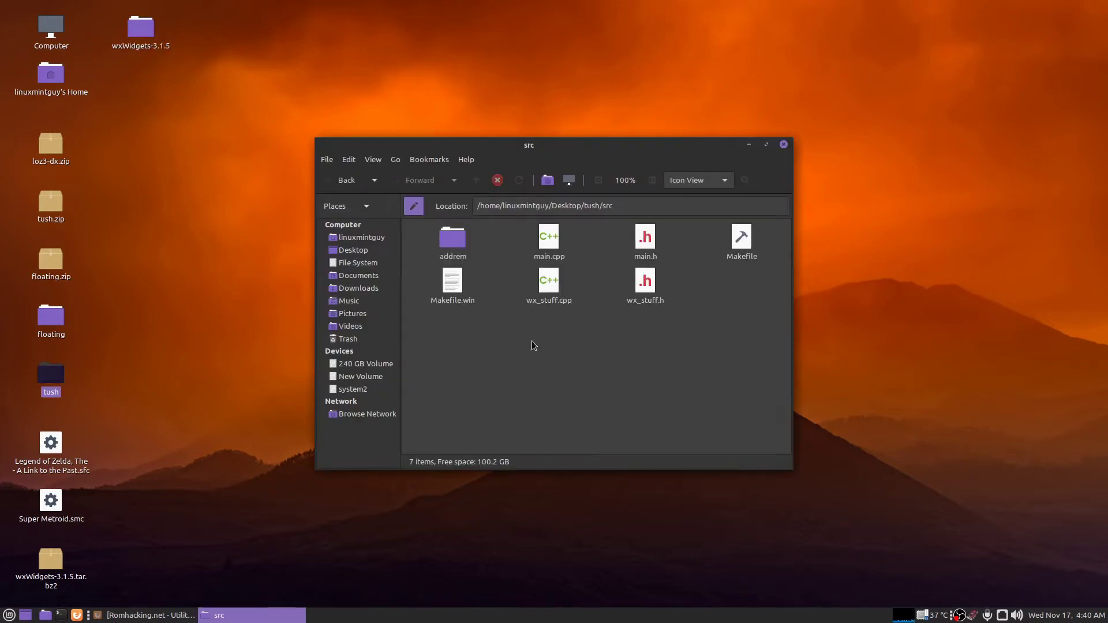
{"action": "right_click", "coordinate": [607, 327]}
{"action": "left_click", "coordinate": [674, 388]}
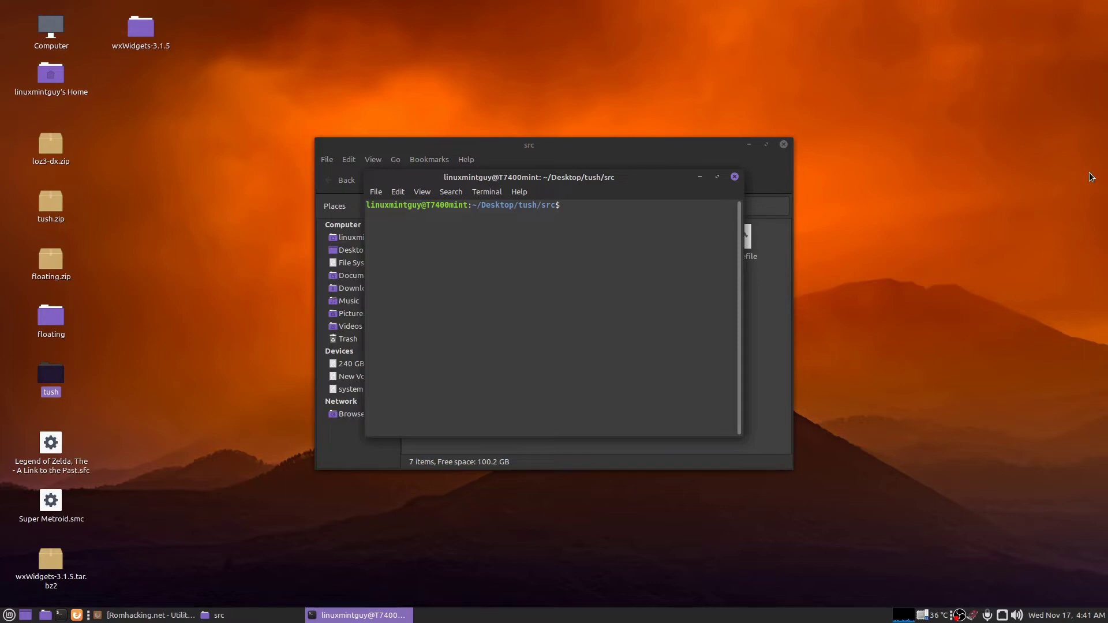
{"action": "type", "text": "ls"}
{"action": "key", "text": "Return"}
Compile TUSH with make and launch it with ./tush
{"action": "type", "text": "make"}
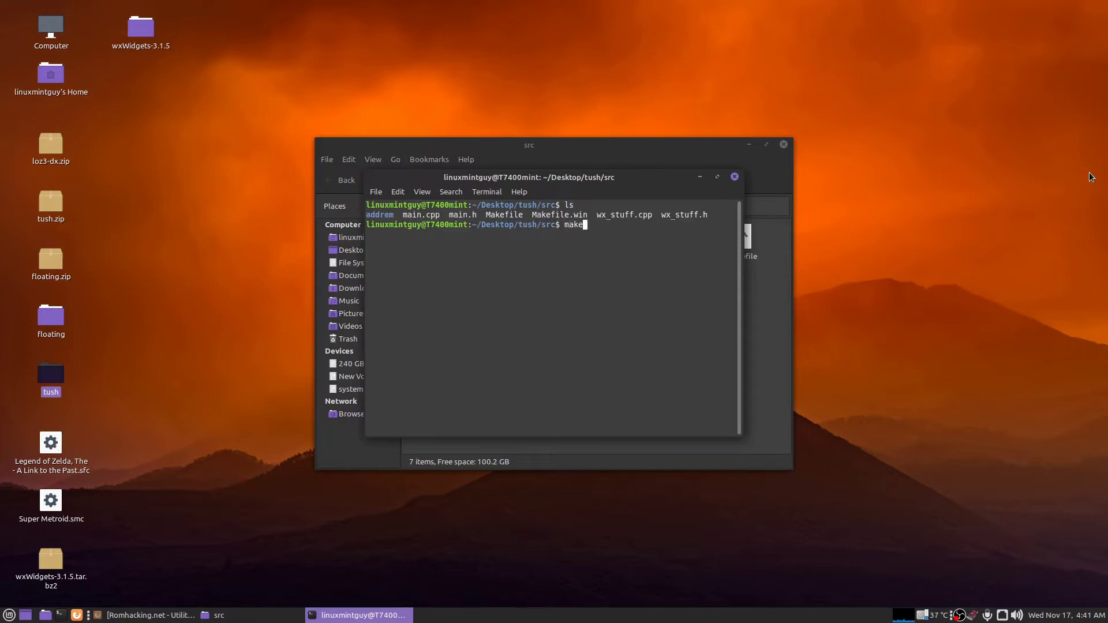
{"action": "key", "text": "Return"}
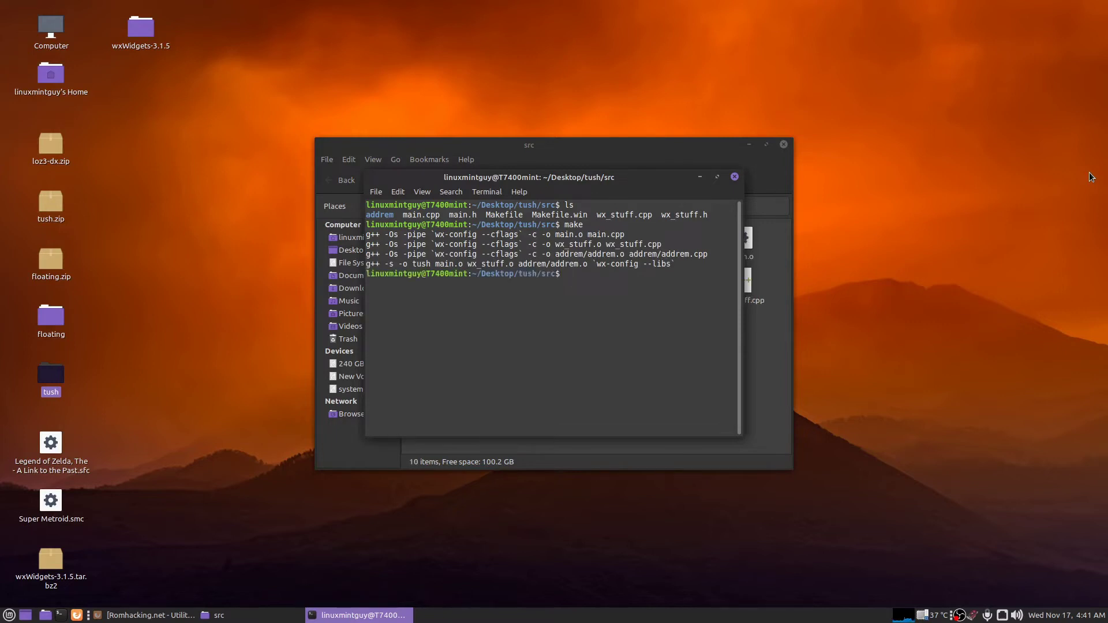
{"action": "type", "text": "./tush"}
{"action": "key", "text": "Return"}
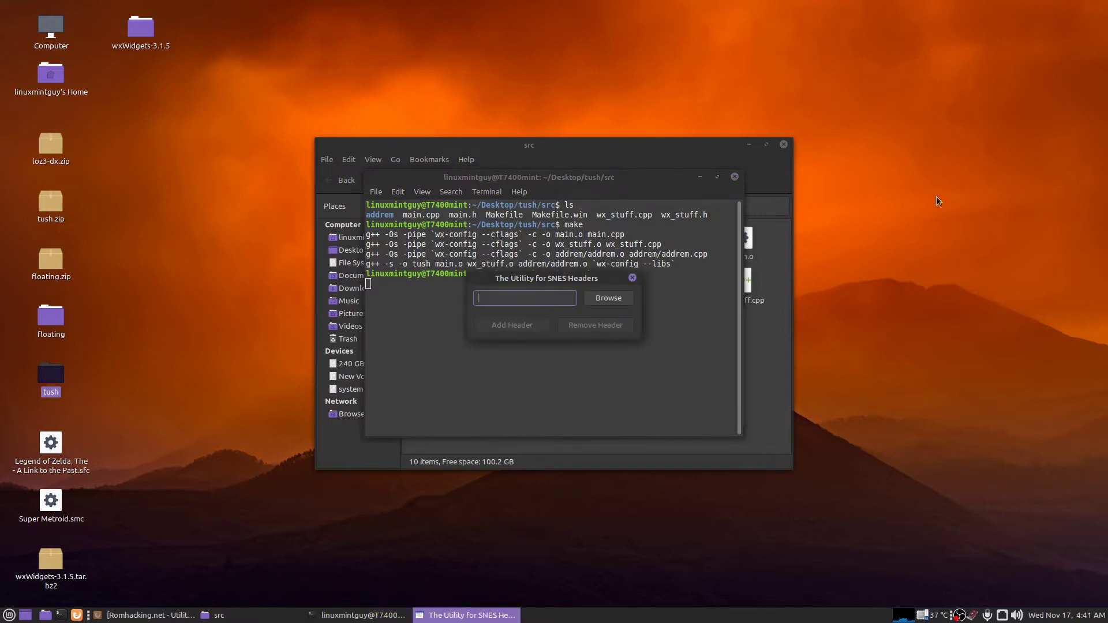
Load Super Metroid.smc from the desktop to check its header, disabling the assertion dialog for the next time
{"action": "left_click", "coordinate": [608, 300]}
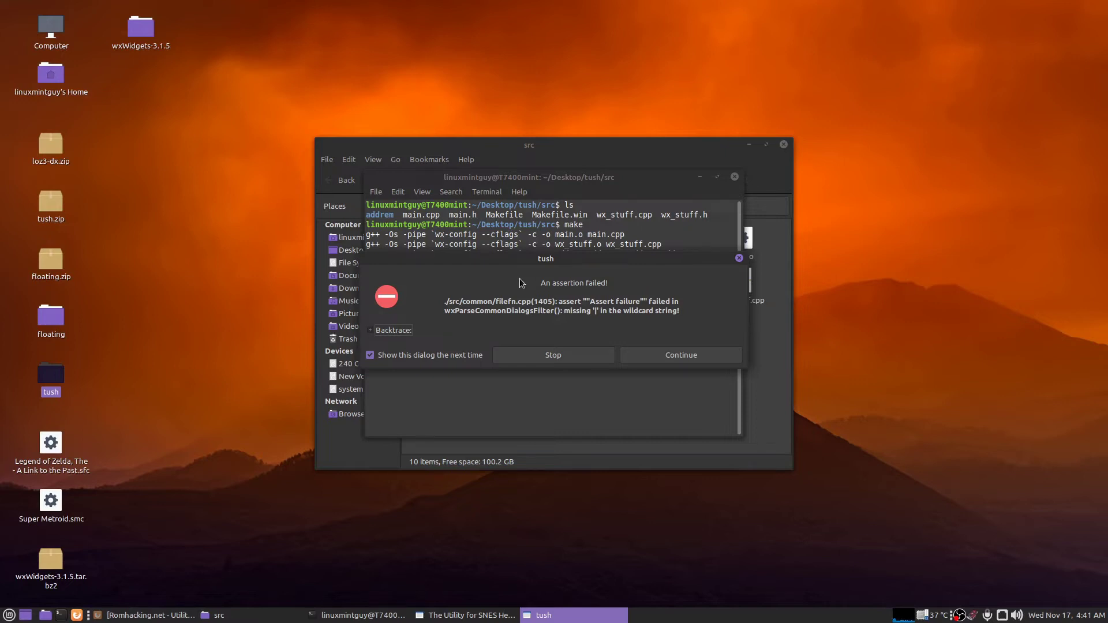
{"action": "left_click", "coordinate": [370, 355]}
{"action": "left_click", "coordinate": [690, 356]}
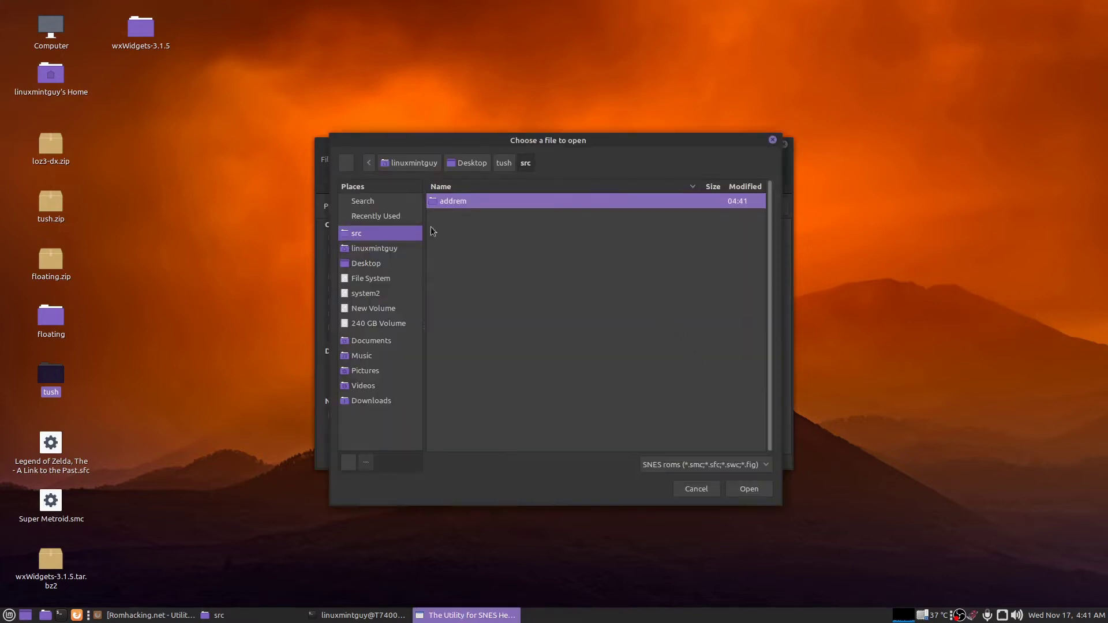
{"action": "left_click", "coordinate": [363, 265]}
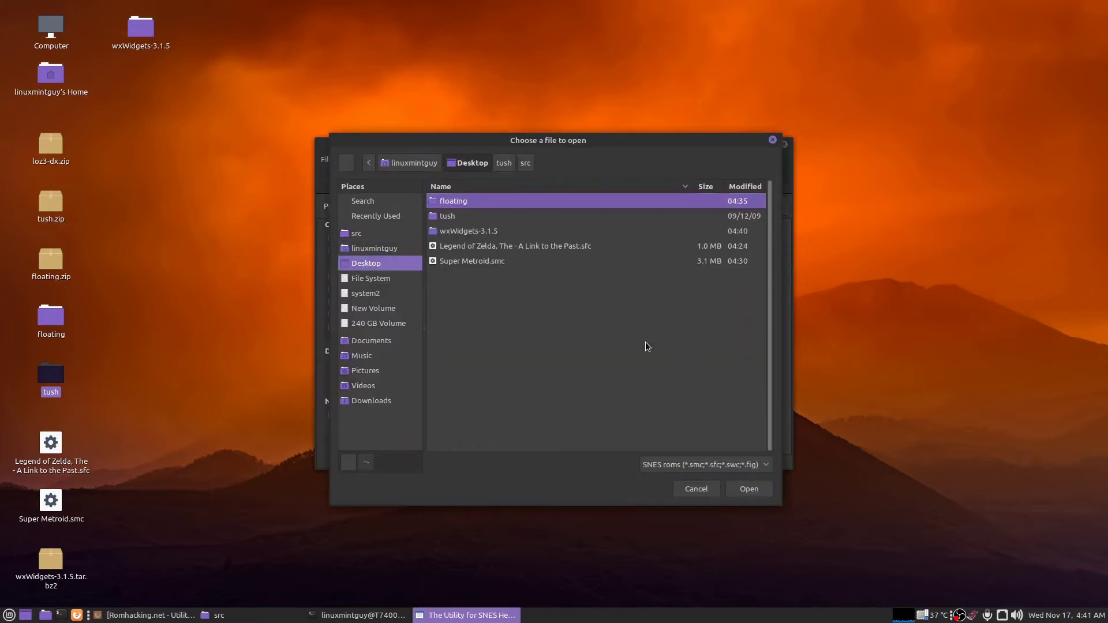
{"action": "left_click", "coordinate": [459, 262]}
{"action": "left_click", "coordinate": [752, 489]}
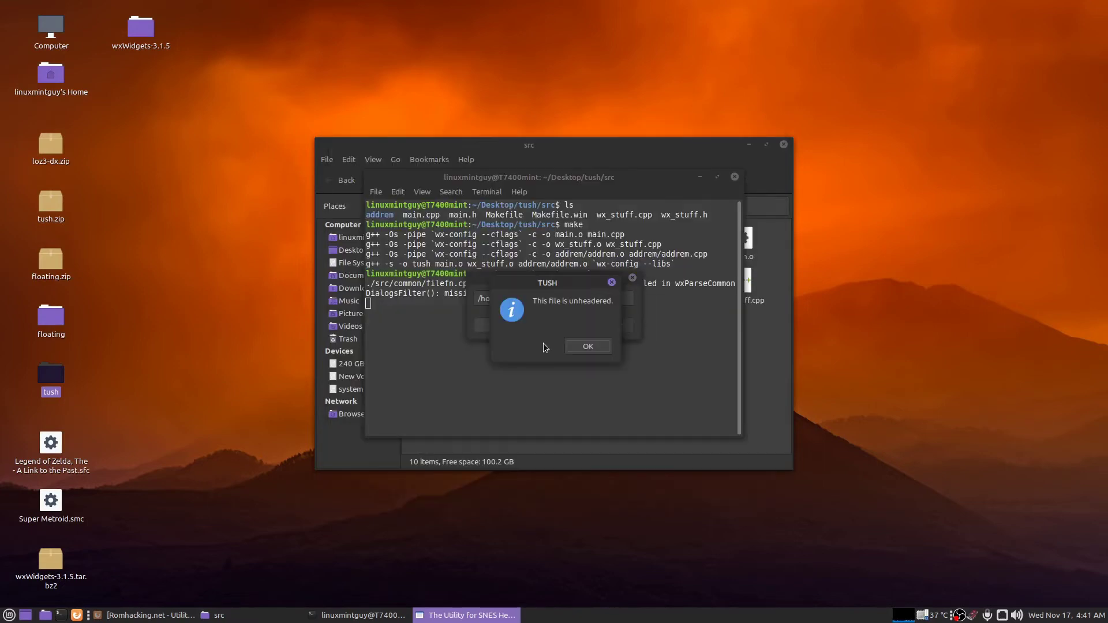
{"action": "left_click", "coordinate": [588, 347]}
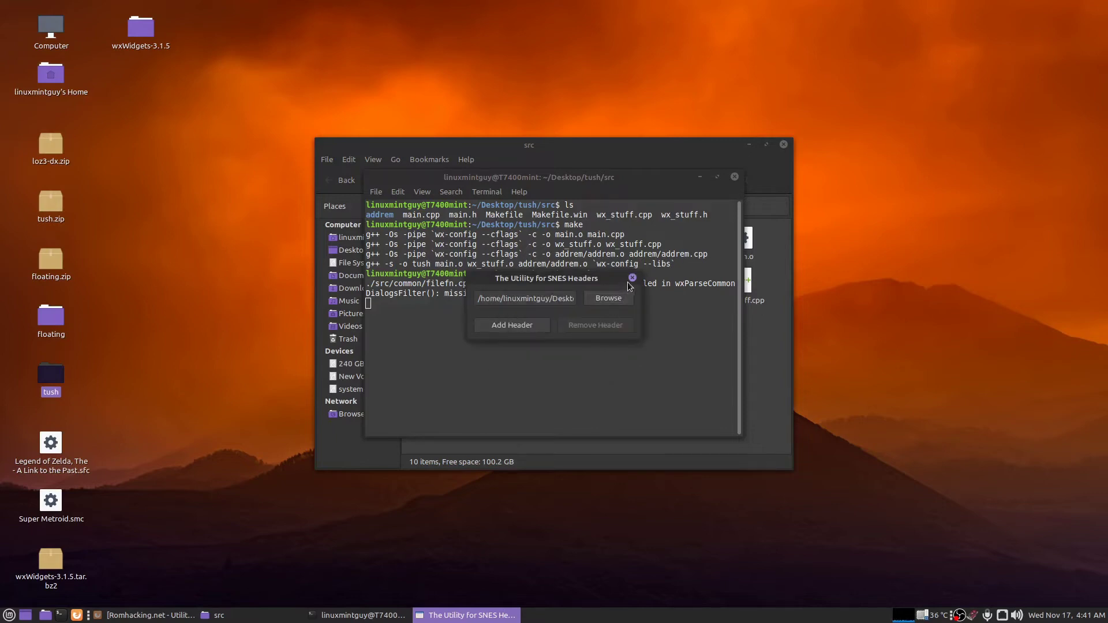
Load Legend of Zelda, The - A Link to the Past.sfc from the desktop, remove its header, and close TUSH
{"action": "left_click", "coordinate": [608, 298]}
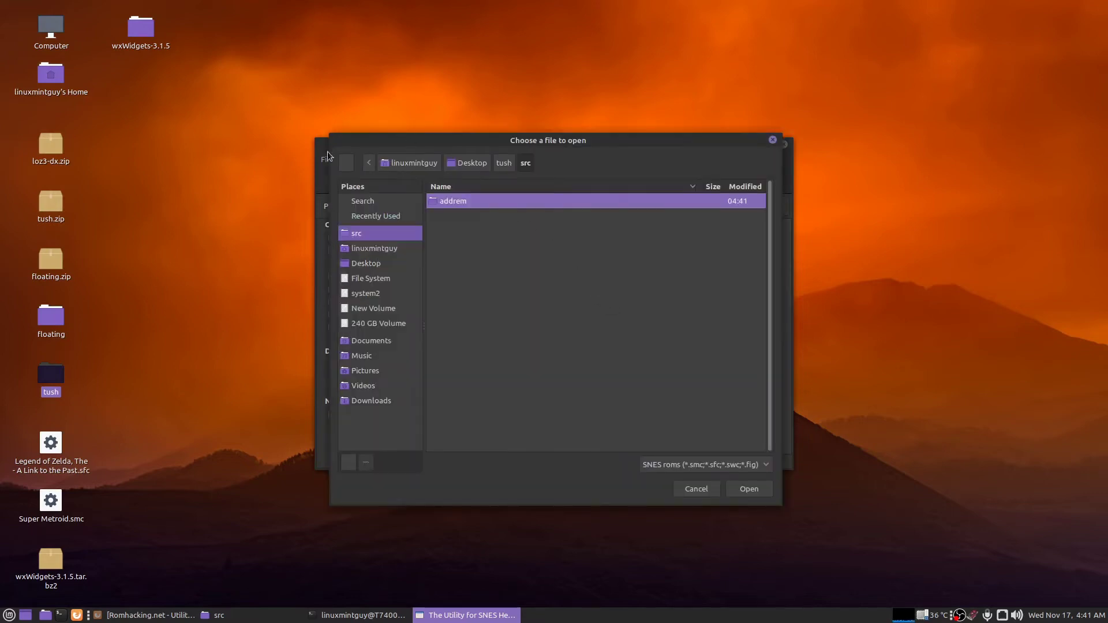
{"action": "left_click", "coordinate": [372, 263]}
{"action": "left_click", "coordinate": [466, 247]}
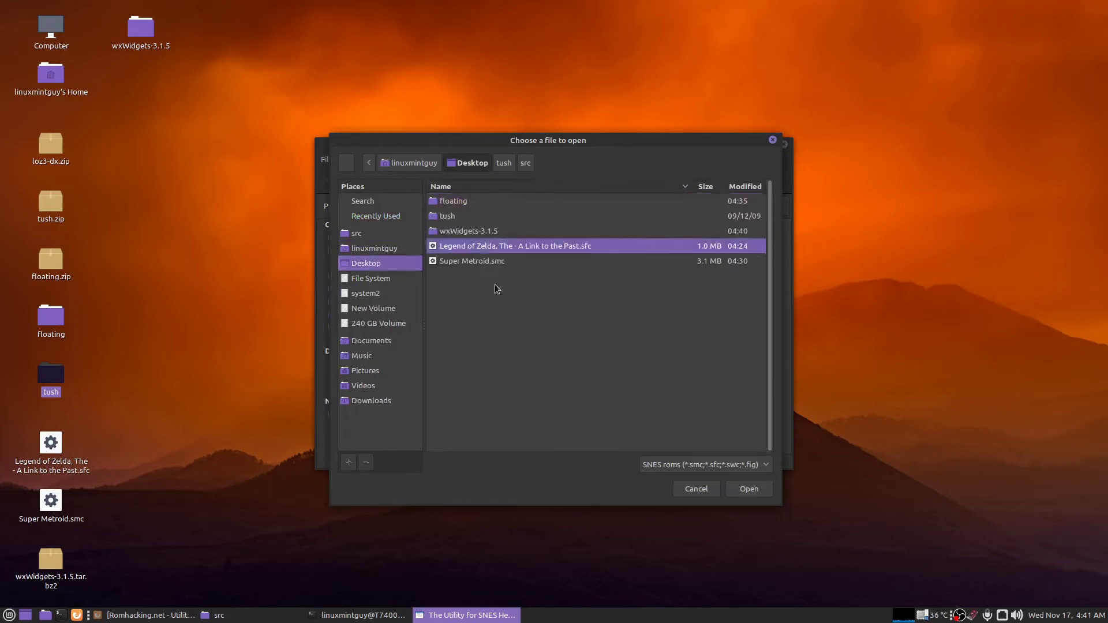
{"action": "left_click", "coordinate": [757, 495]}
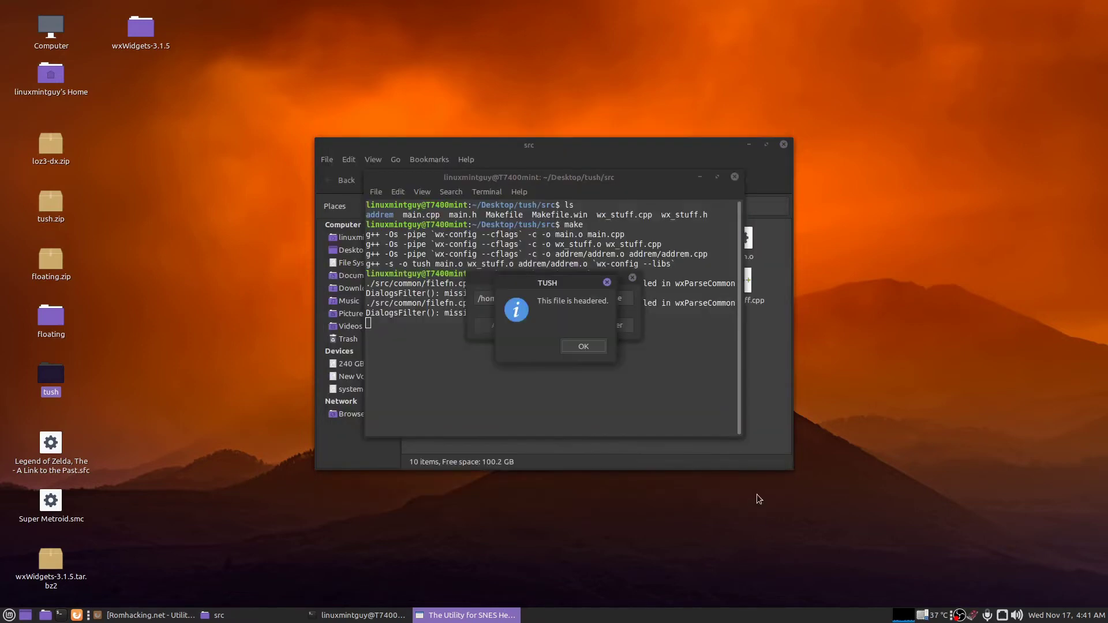
{"action": "left_click", "coordinate": [582, 348]}
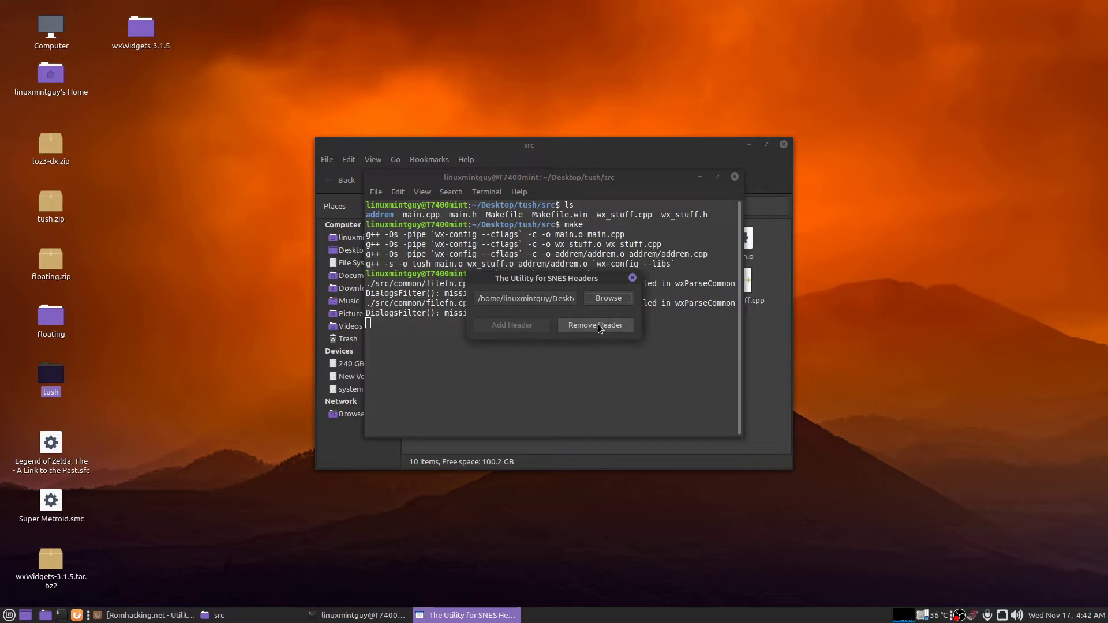
{"action": "left_click", "coordinate": [599, 328]}
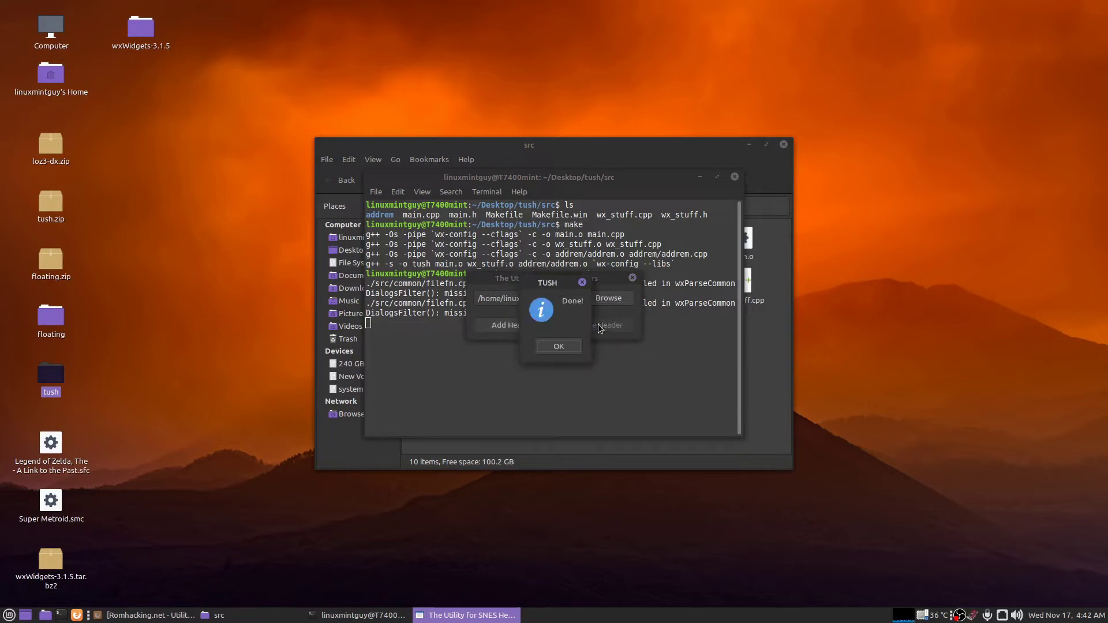
{"action": "left_click", "coordinate": [566, 348]}
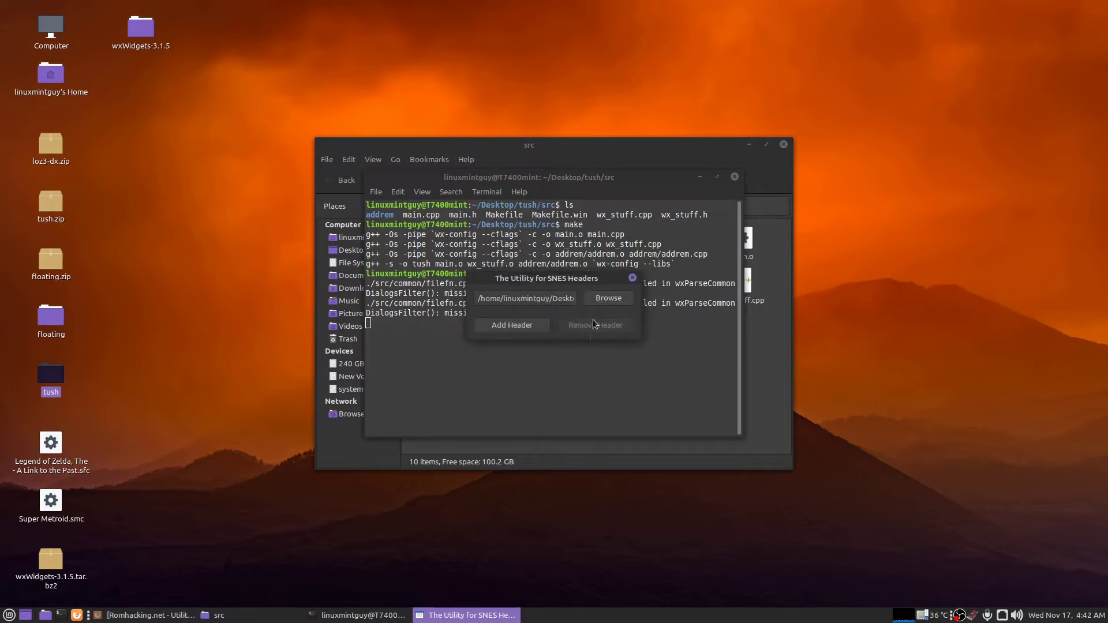
{"action": "left_click", "coordinate": [632, 279]}
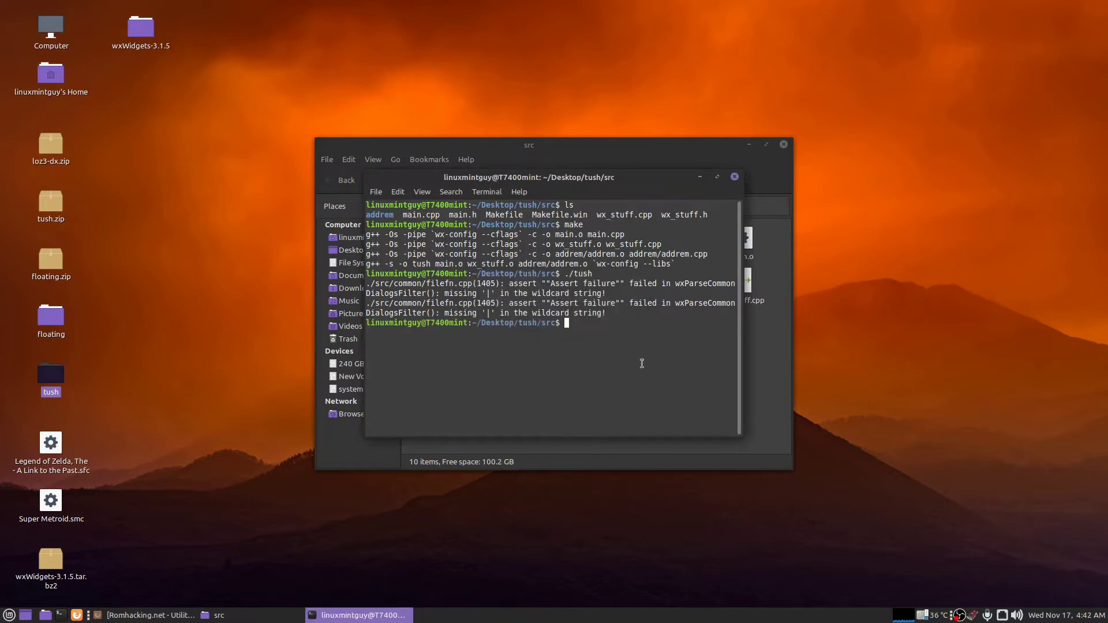
Relaunch TUSH with ./tush, check the header of Legend of Zelda, The - A Link to the Past.sfc on the desktop, and close TUSH
{"action": "key", "text": "Up"}
{"action": "key", "text": "Return"}
{"action": "left_click", "coordinate": [610, 297]}
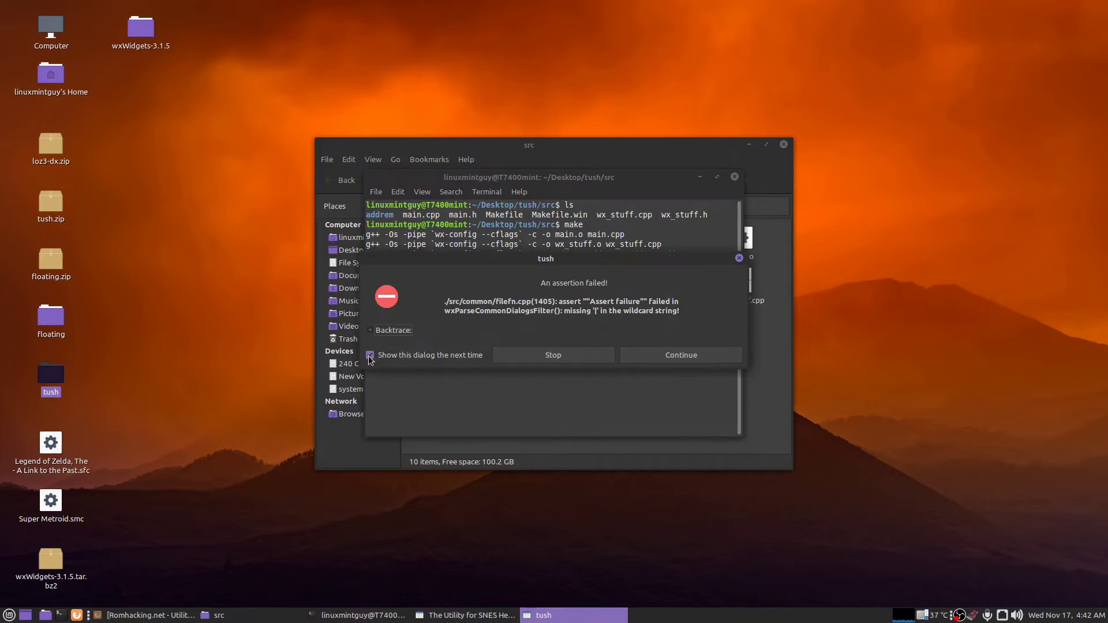
{"action": "left_click", "coordinate": [710, 357]}
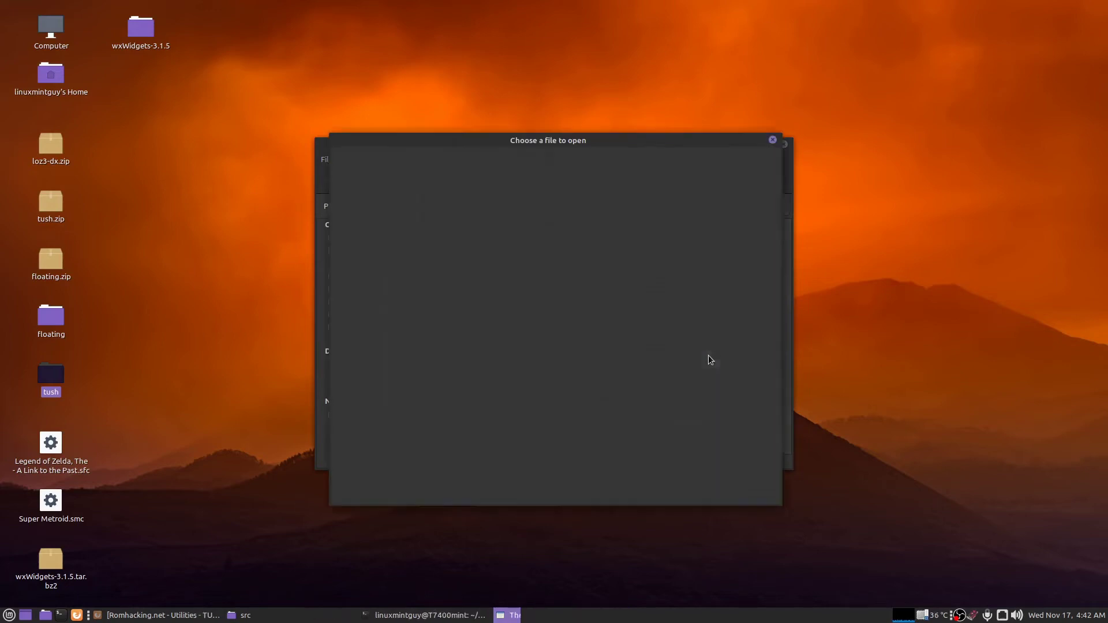
{"action": "left_click", "coordinate": [355, 264]}
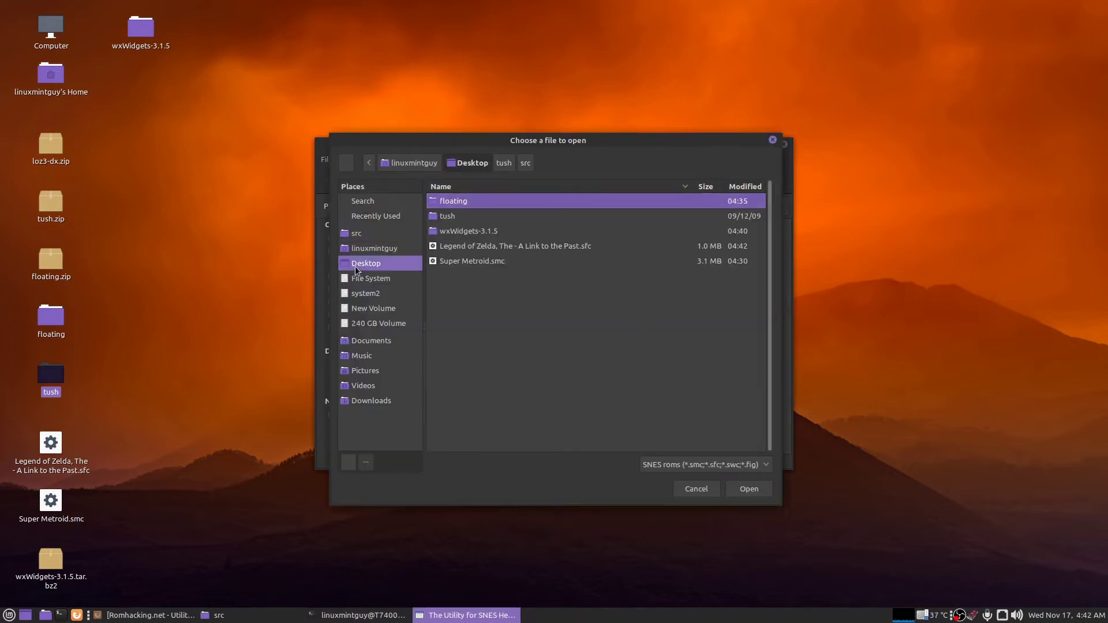
{"action": "left_click", "coordinate": [519, 246]}
{"action": "left_click", "coordinate": [750, 489]}
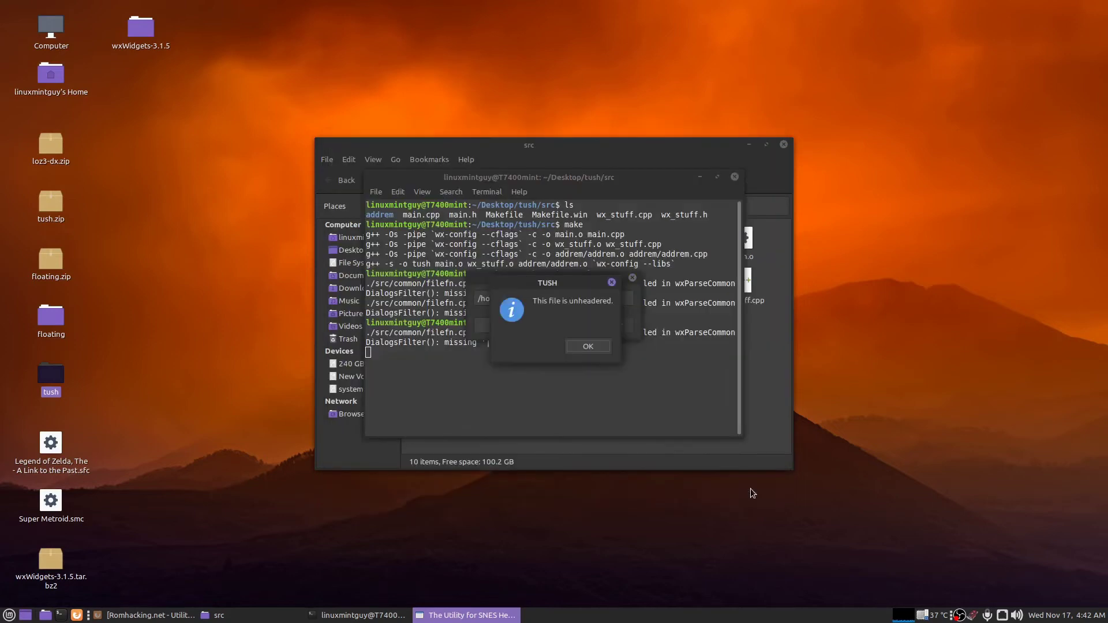
{"action": "left_click", "coordinate": [594, 356]}
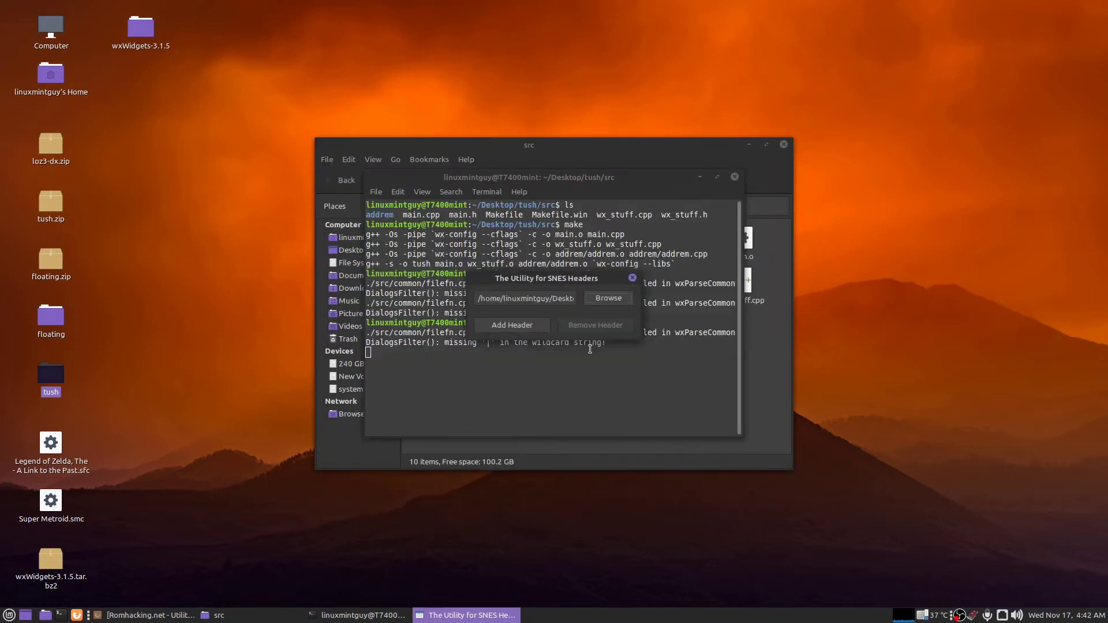
{"action": "left_click", "coordinate": [611, 298]}
{"action": "left_click", "coordinate": [694, 486]}
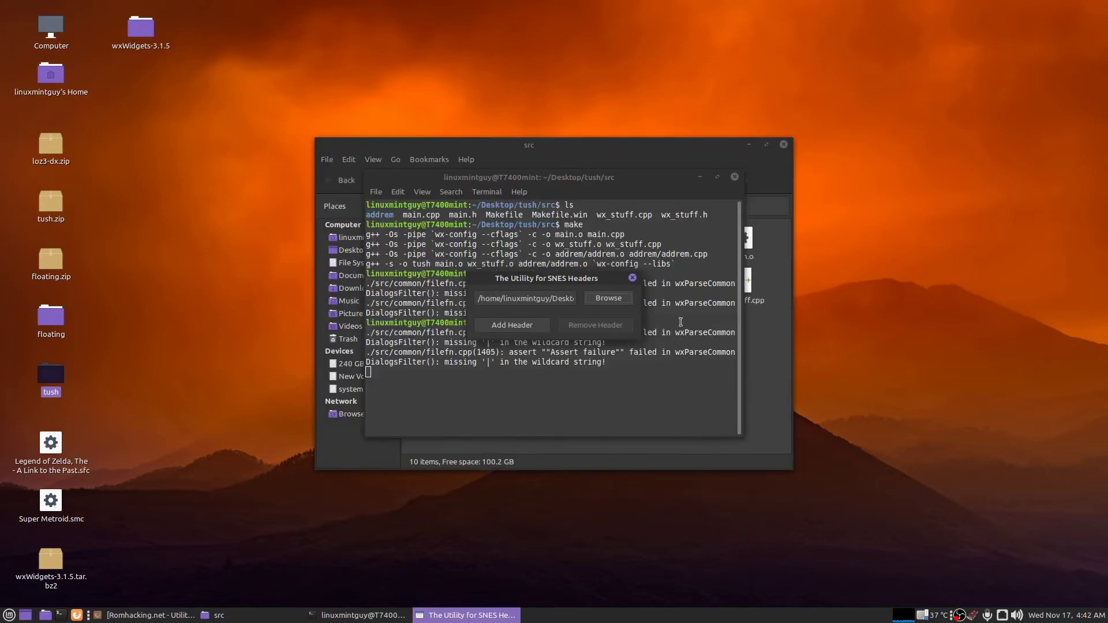
{"action": "left_click", "coordinate": [632, 279]}
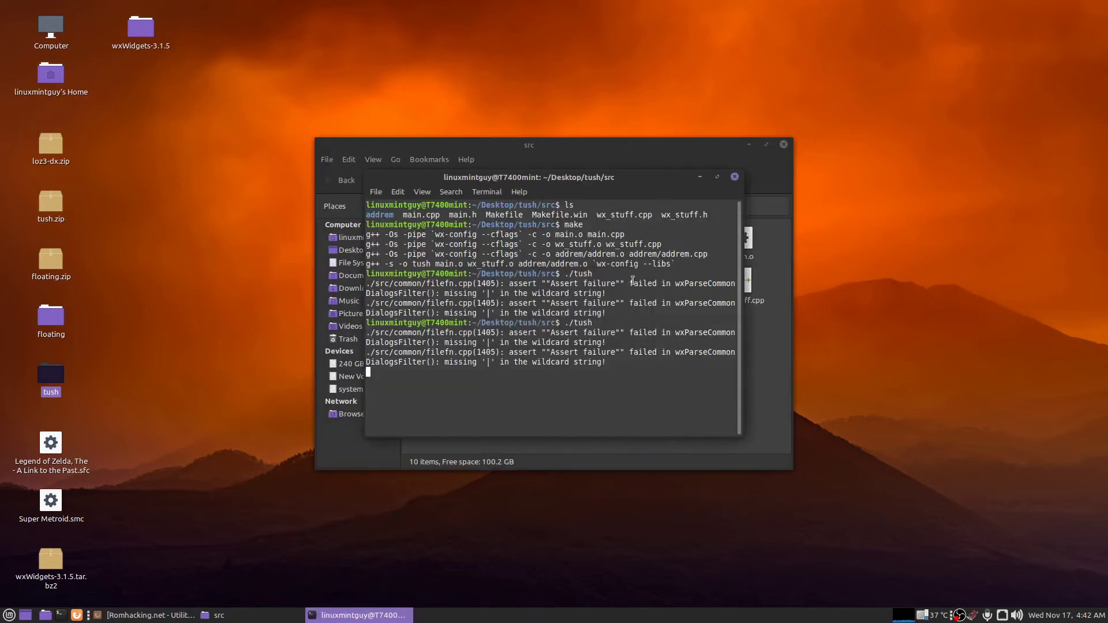
Run ./tush again, examine the backtrace of the assertion dialog raised when browsing for a ROM, and close TUSH
{"action": "key", "text": "Up"}
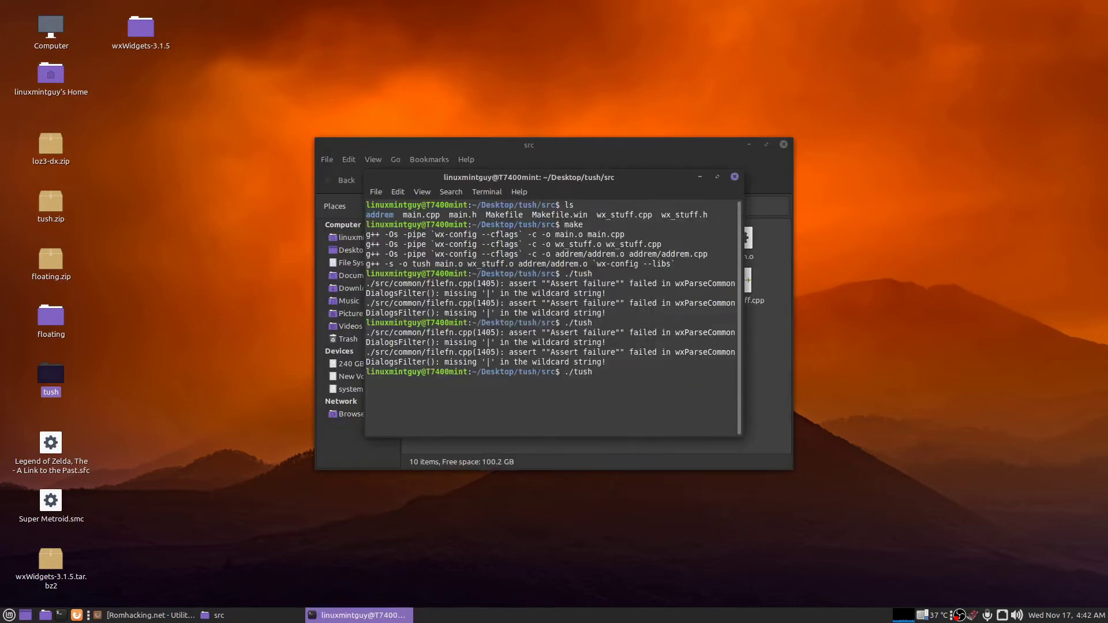
{"action": "key", "text": "Return"}
{"action": "left_click", "coordinate": [608, 298]}
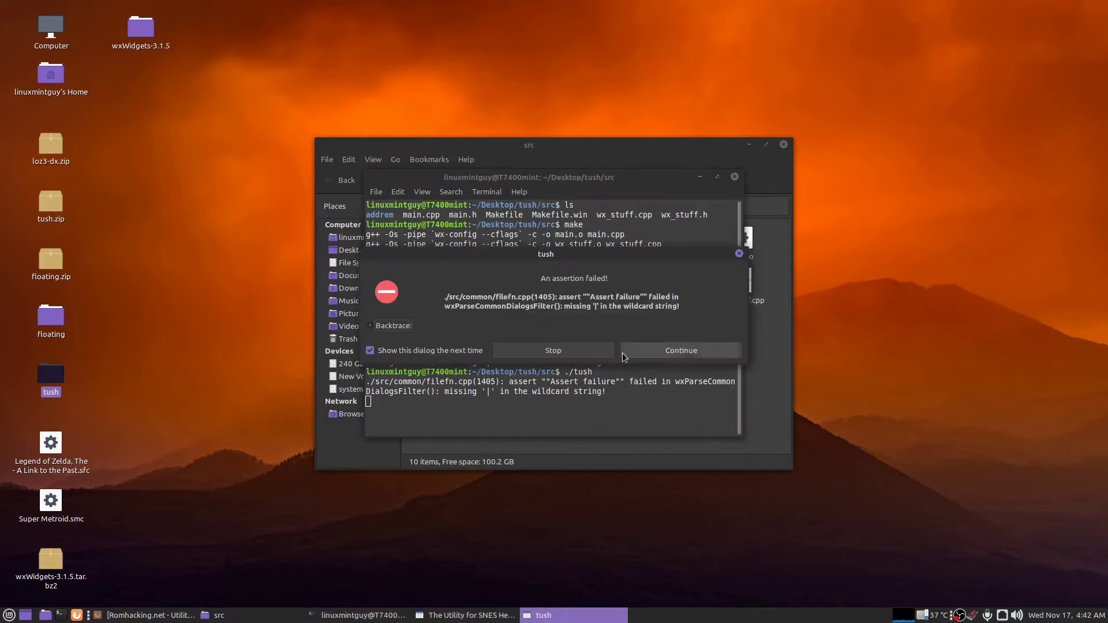
{"action": "left_click", "coordinate": [371, 326]}
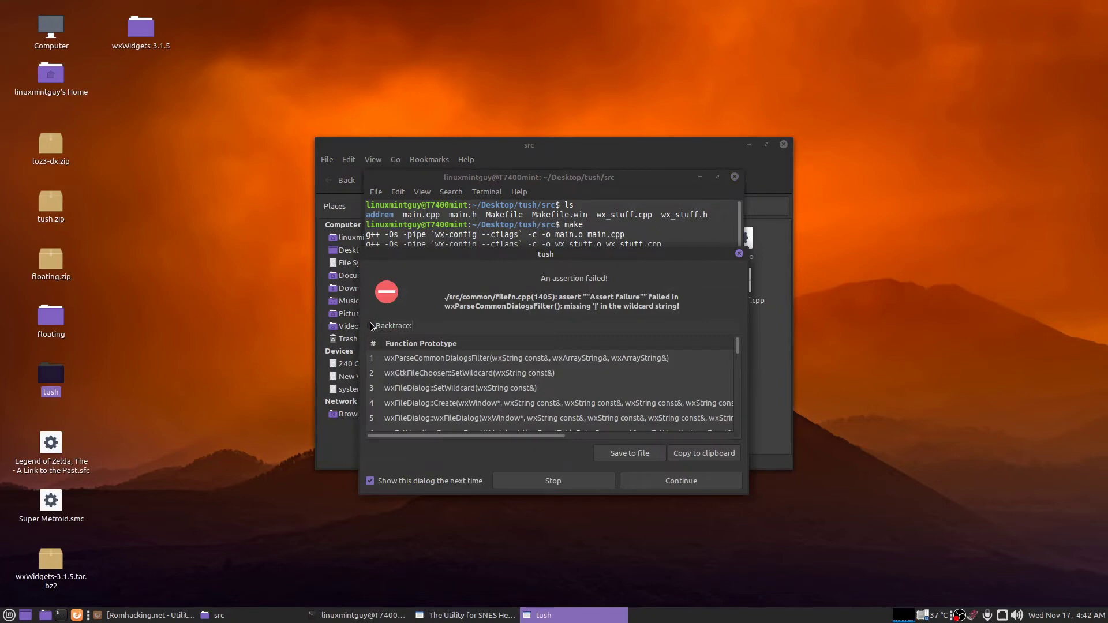
{"action": "left_click", "coordinate": [372, 326]}
{"action": "left_click", "coordinate": [658, 352]}
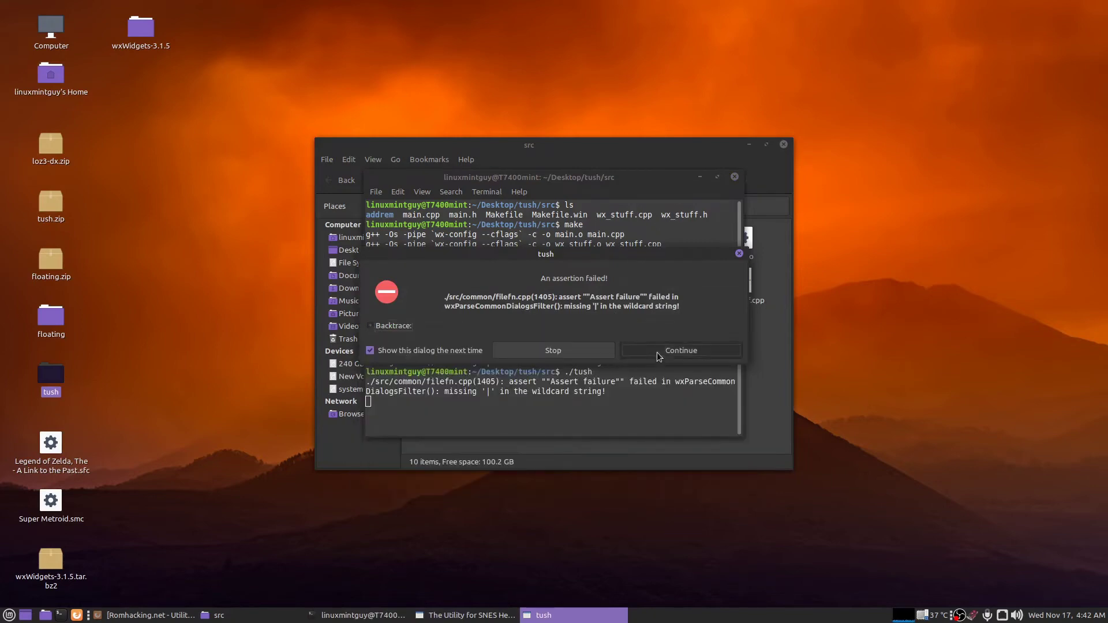
{"action": "left_click", "coordinate": [695, 490]}
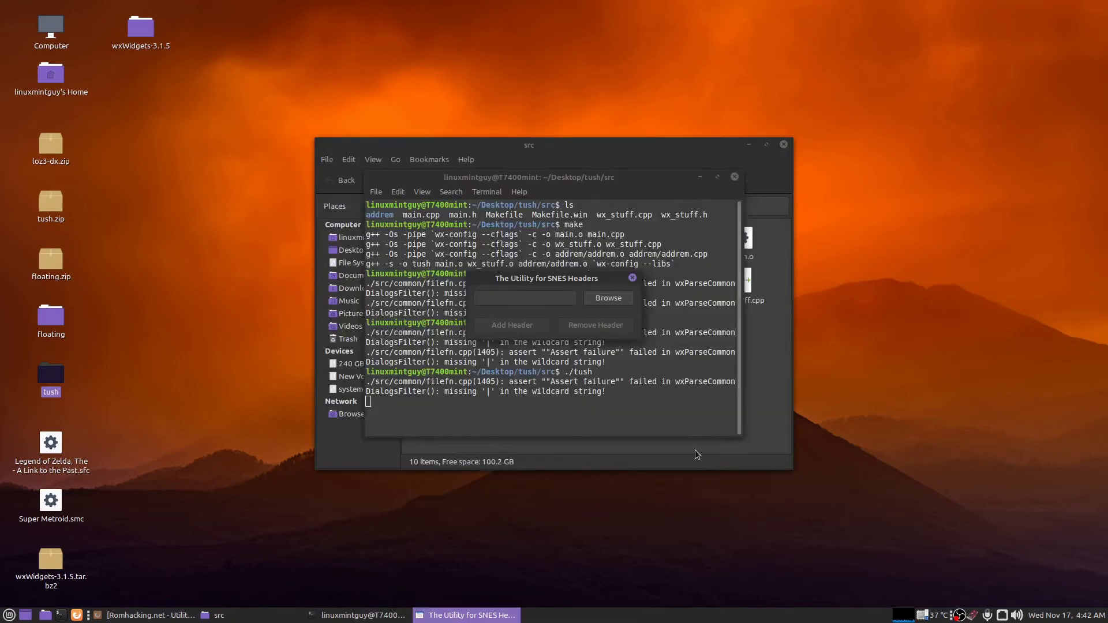
{"action": "left_click", "coordinate": [632, 278]}
Close the terminal and the src folder window, and launch flips-linux from the floating folder on the desktop
{"action": "left_click", "coordinate": [735, 176]}
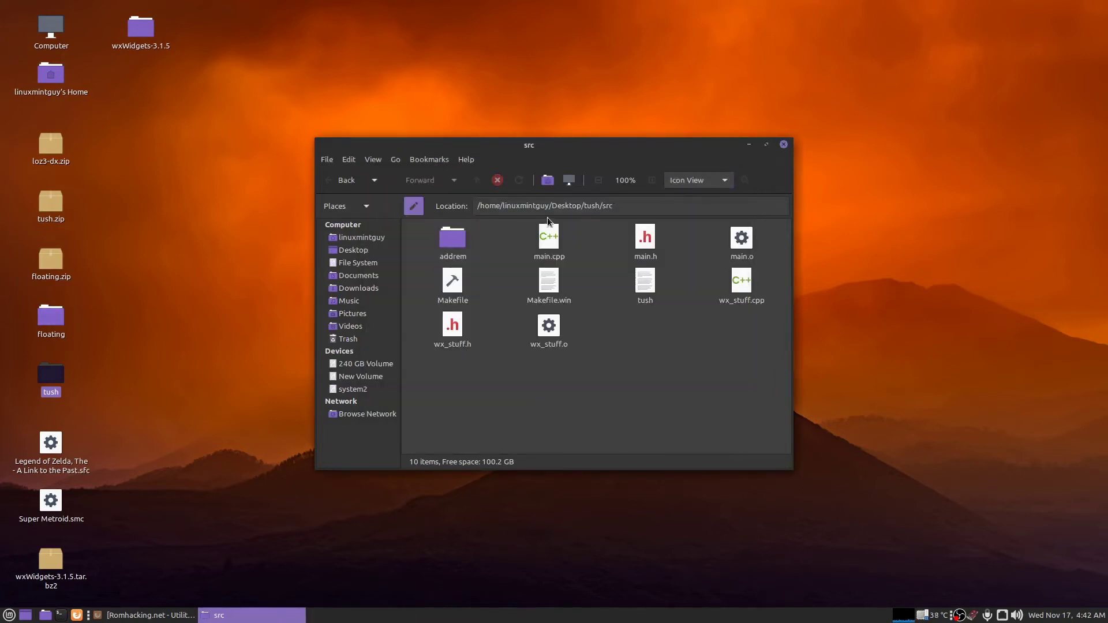
{"action": "left_click", "coordinate": [784, 145]}
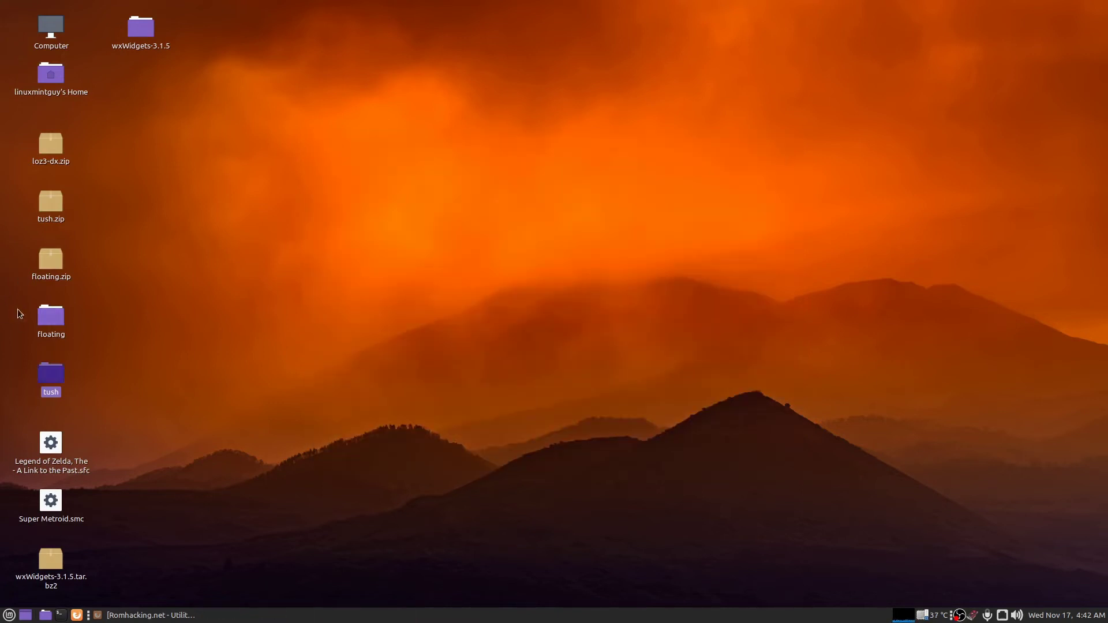
{"action": "double_click", "coordinate": [51, 316]}
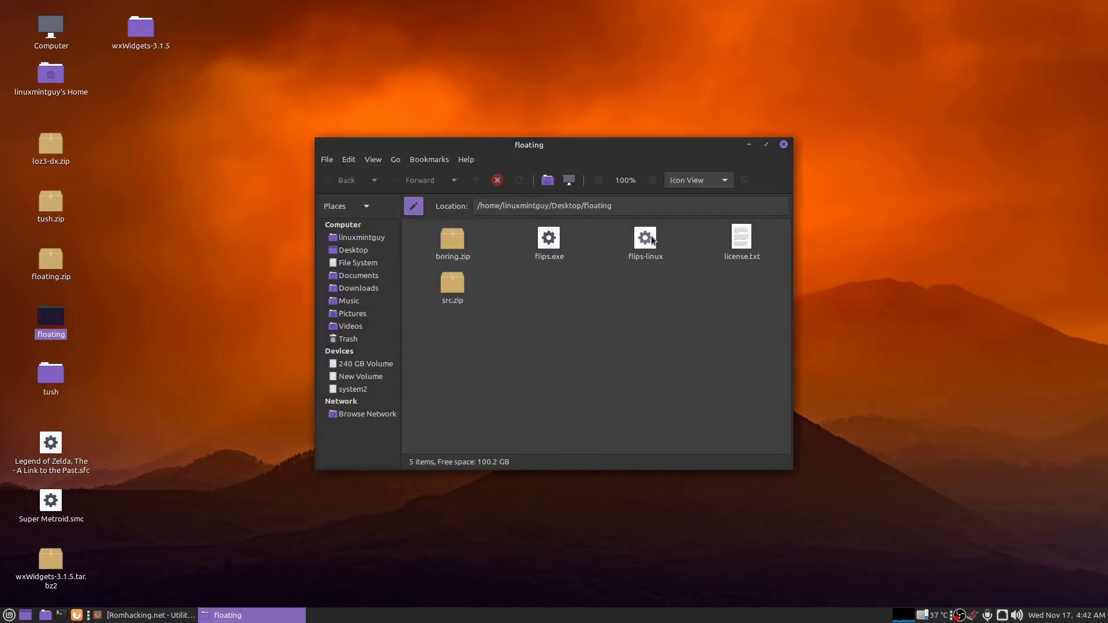
{"action": "double_click", "coordinate": [640, 247]}
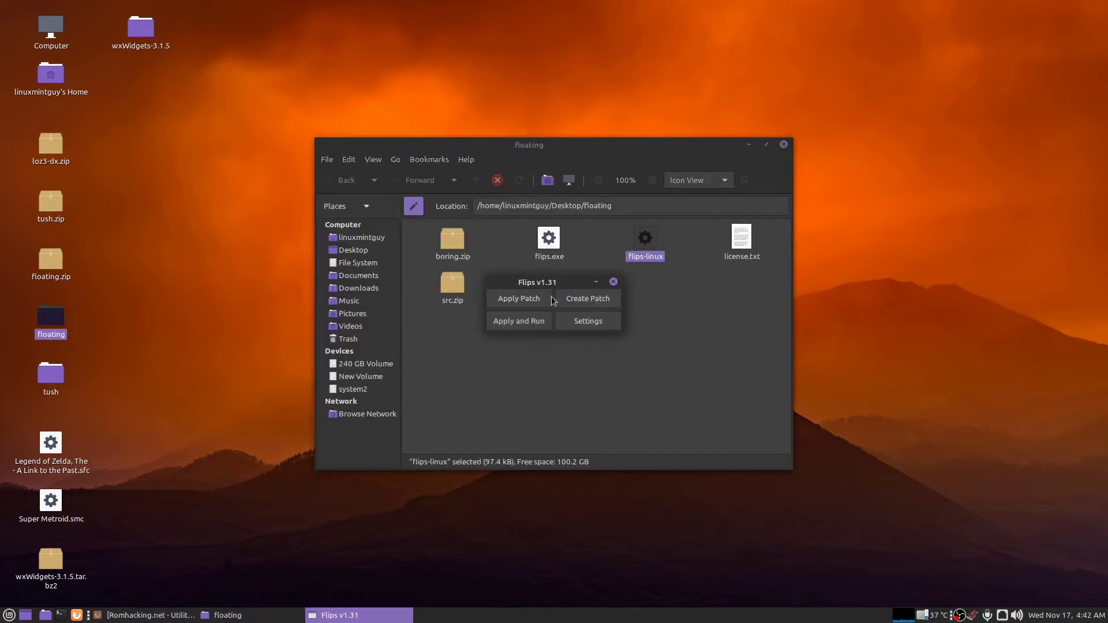
{"action": "left_click", "coordinate": [518, 300]}
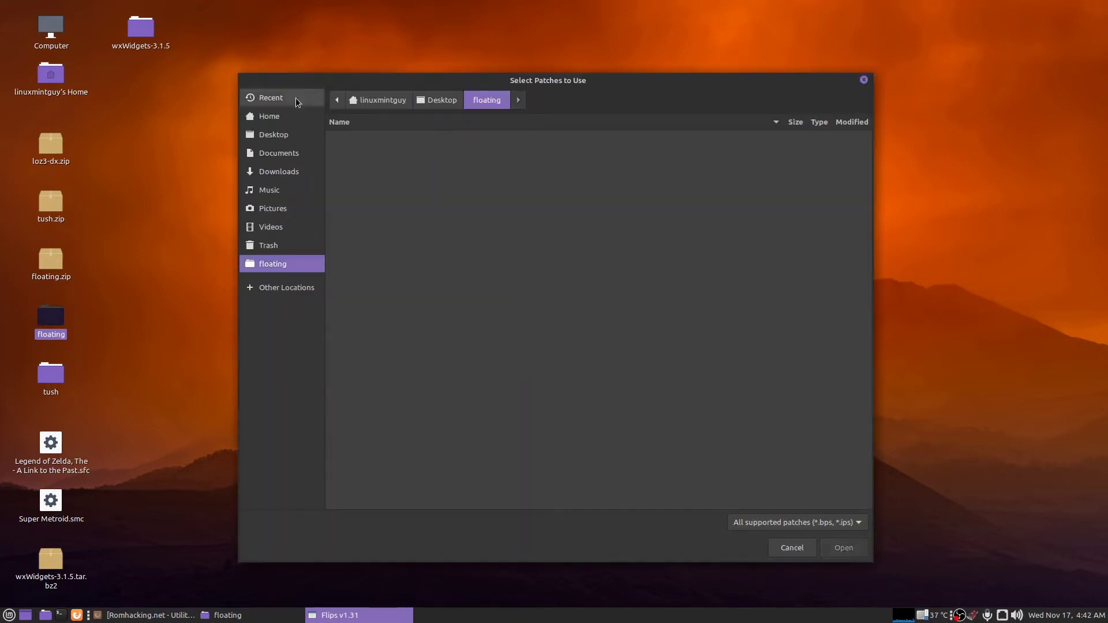
{"action": "left_click", "coordinate": [277, 135]}
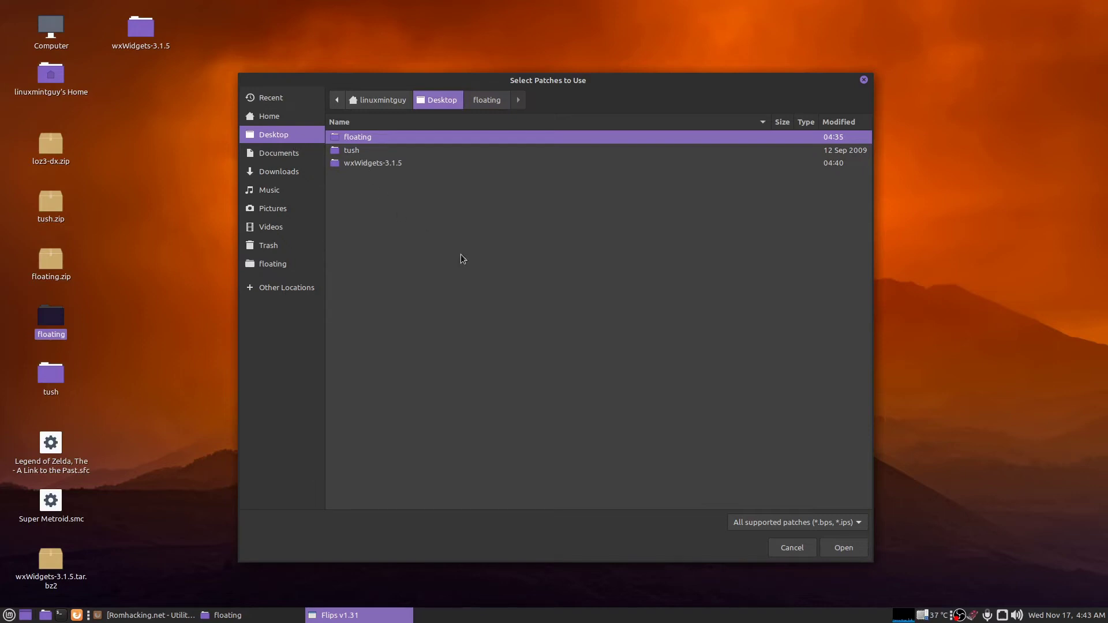
{"action": "left_click", "coordinate": [796, 551]}
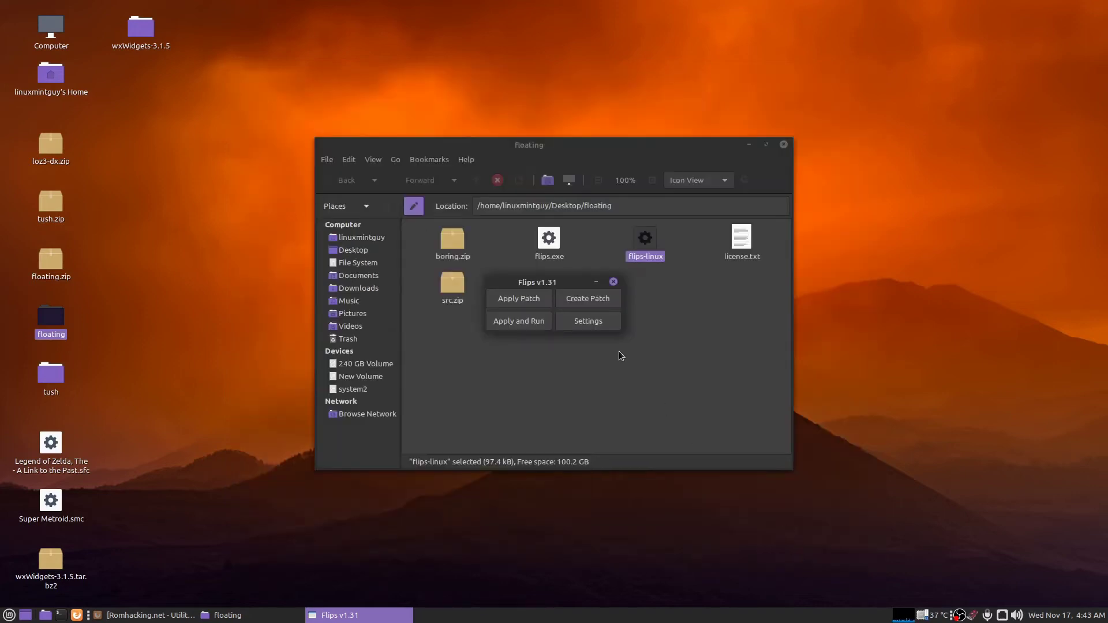
Extract loz3-dx.zip on the desktop and choose loz3-dx_v1.6.bps from the extracted folder as the patch to apply
{"action": "right_click", "coordinate": [46, 144]}
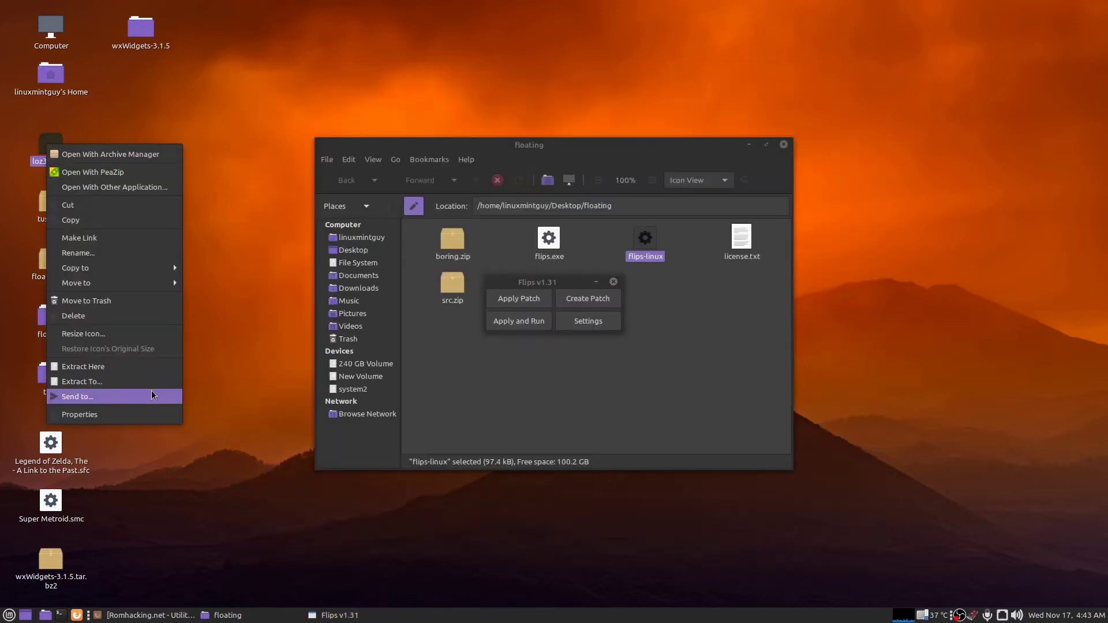
{"action": "left_click", "coordinate": [147, 371]}
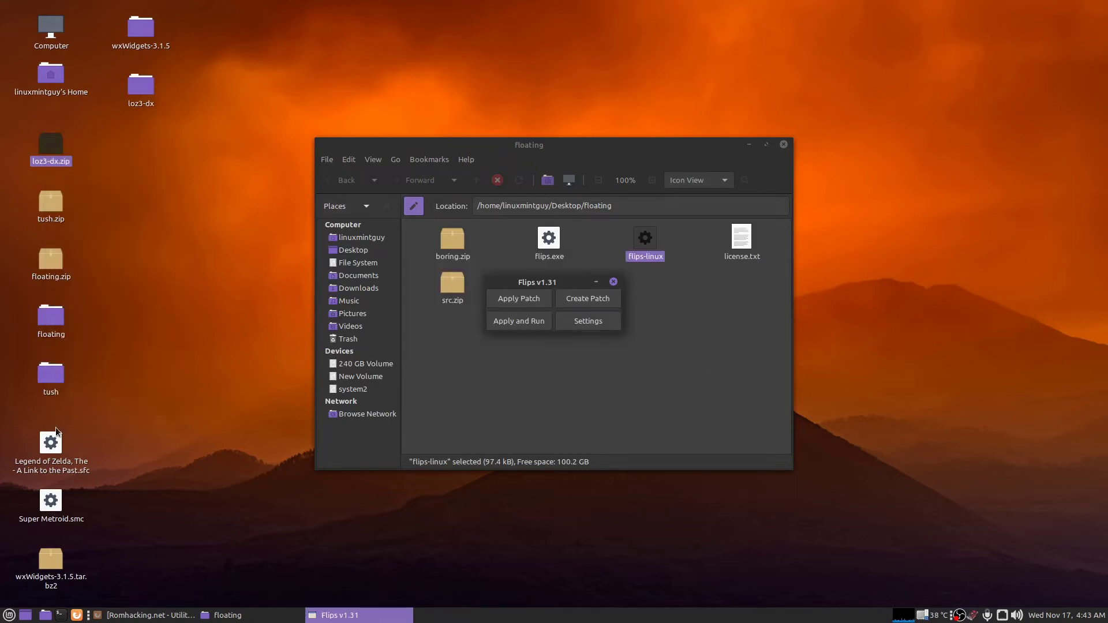
{"action": "left_click", "coordinate": [494, 300]}
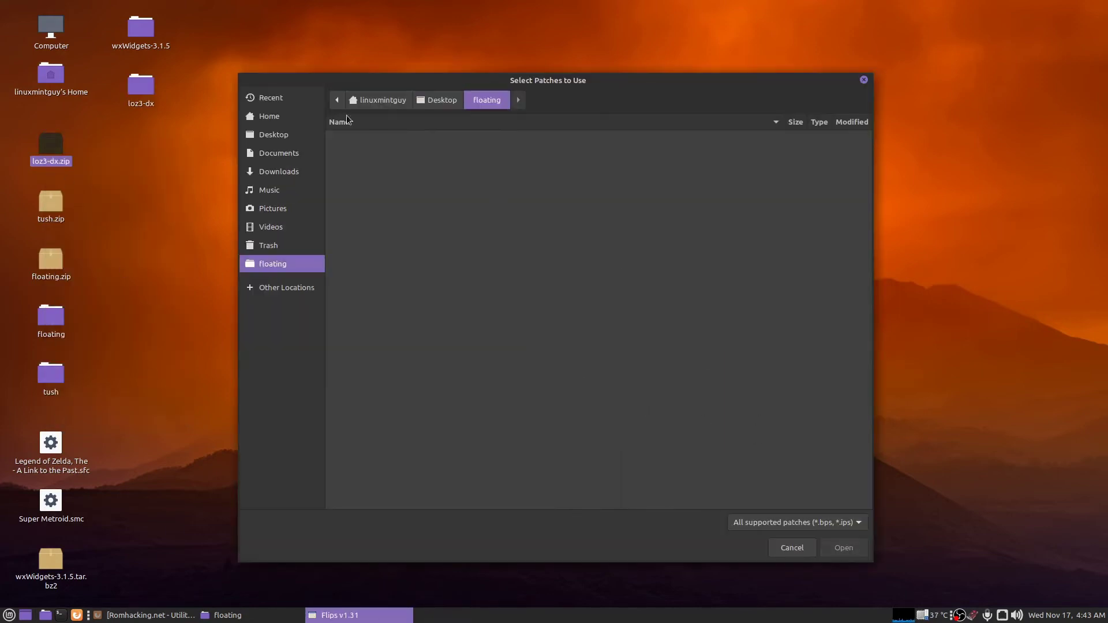
{"action": "left_click", "coordinate": [279, 137]}
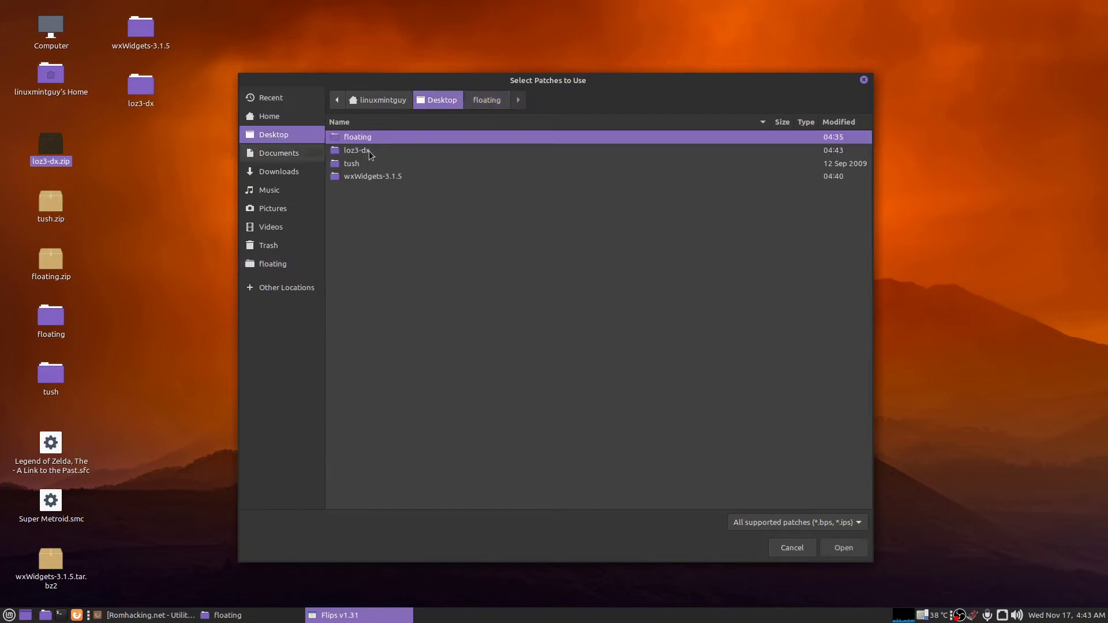
{"action": "double_click", "coordinate": [374, 153]}
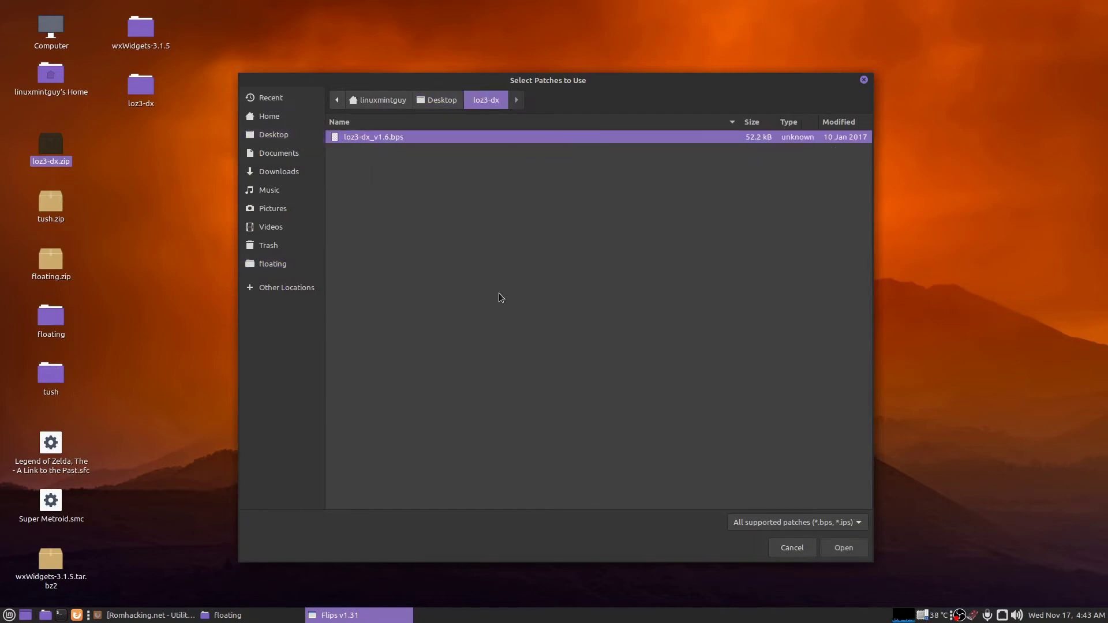
{"action": "left_click", "coordinate": [846, 550]}
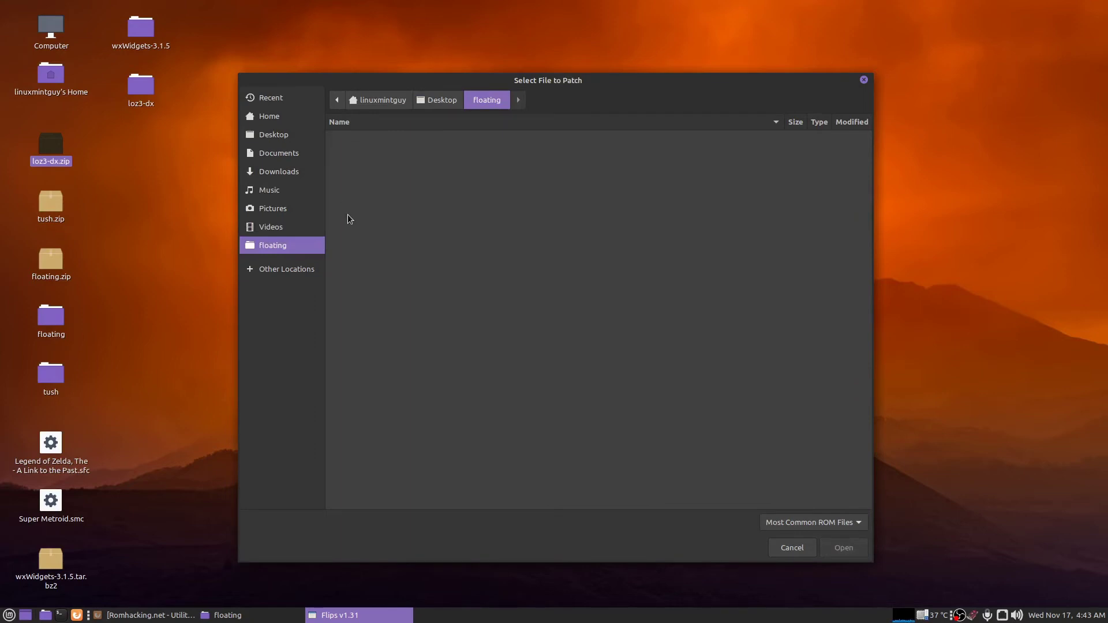
Patch Legend of Zelda, The - A Link to the Past.sfc, save the output as ALTTP DX.sfc in the floating folder, and close Flips and the folder
{"action": "left_click", "coordinate": [272, 136]}
{"action": "left_click", "coordinate": [449, 192]}
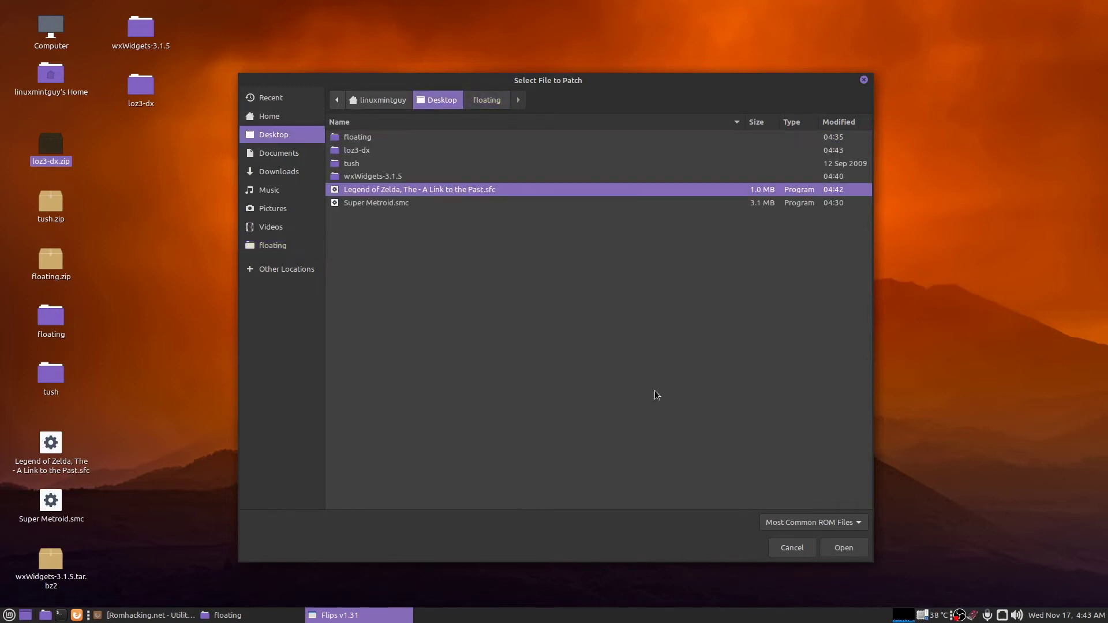
{"action": "left_click", "coordinate": [845, 551]}
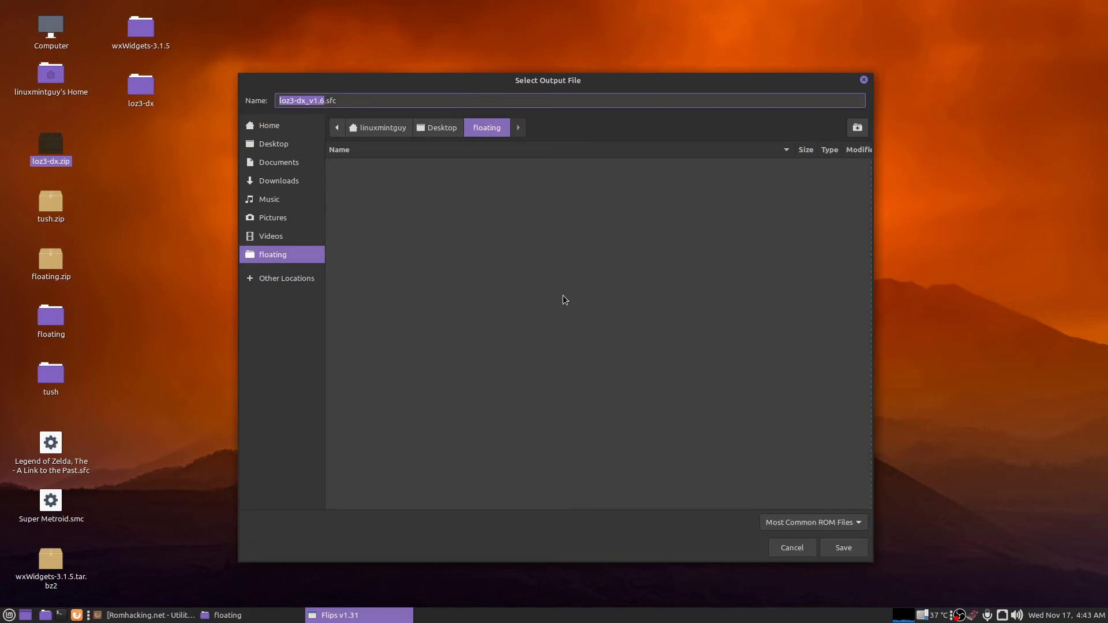
{"action": "type", "text": "ALTTP DX"}
{"action": "left_click", "coordinate": [844, 548]}
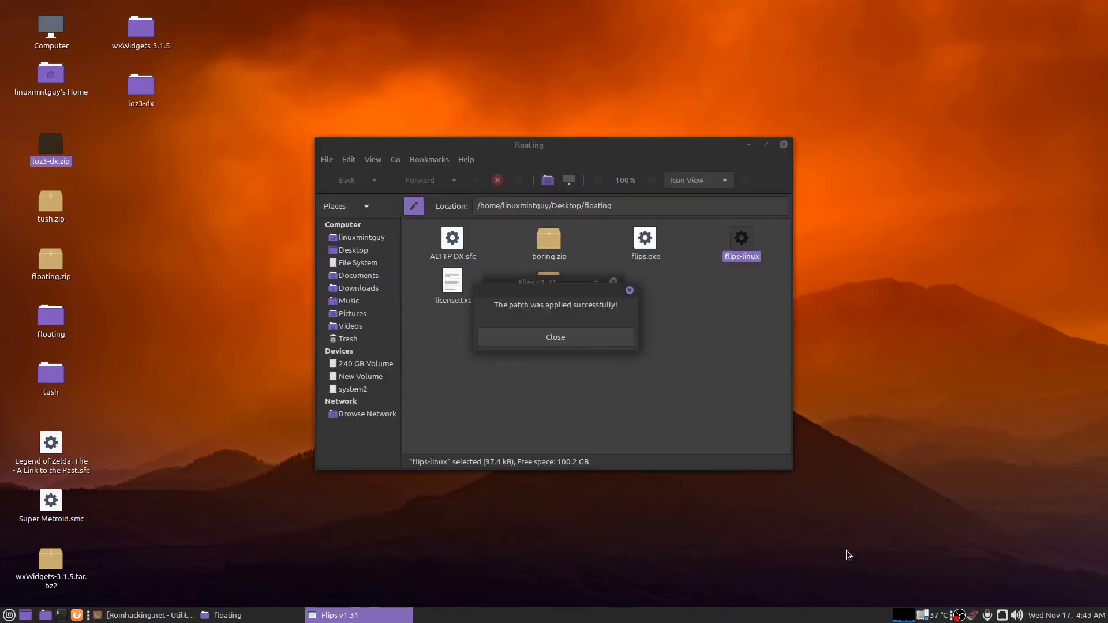
{"action": "left_click", "coordinate": [557, 339]}
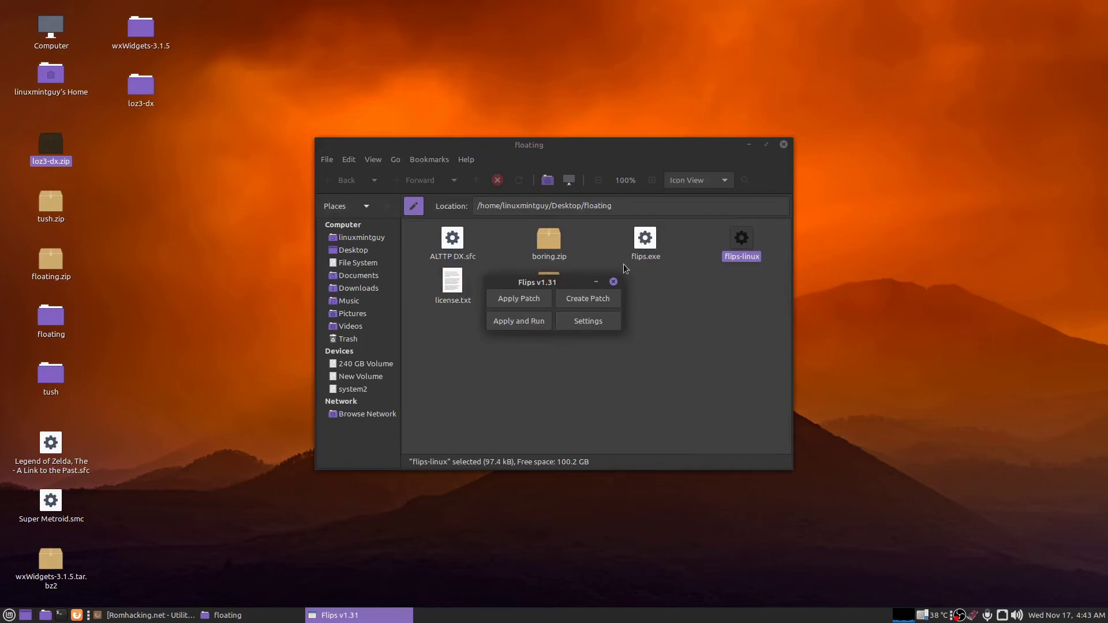
{"action": "left_click", "coordinate": [613, 282]}
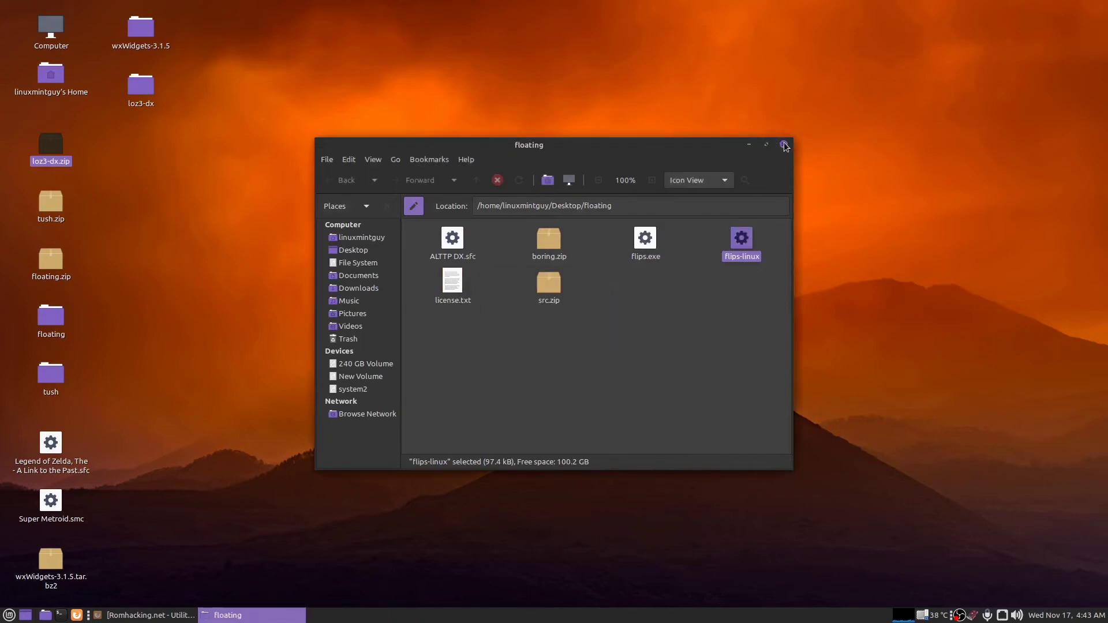
{"action": "left_click", "coordinate": [784, 145]}
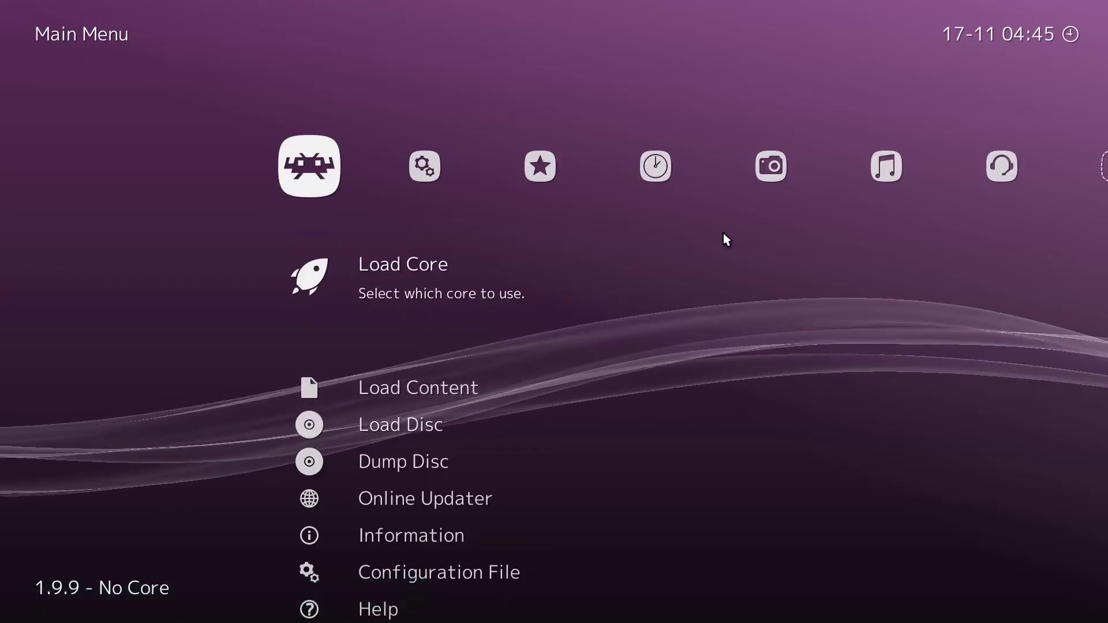
In RetroArch, load ALTTP DX.sfc as content from the floating folder on the home directory's Desktop
{"action": "key", "text": "Down"}
{"action": "key", "text": "Return"}
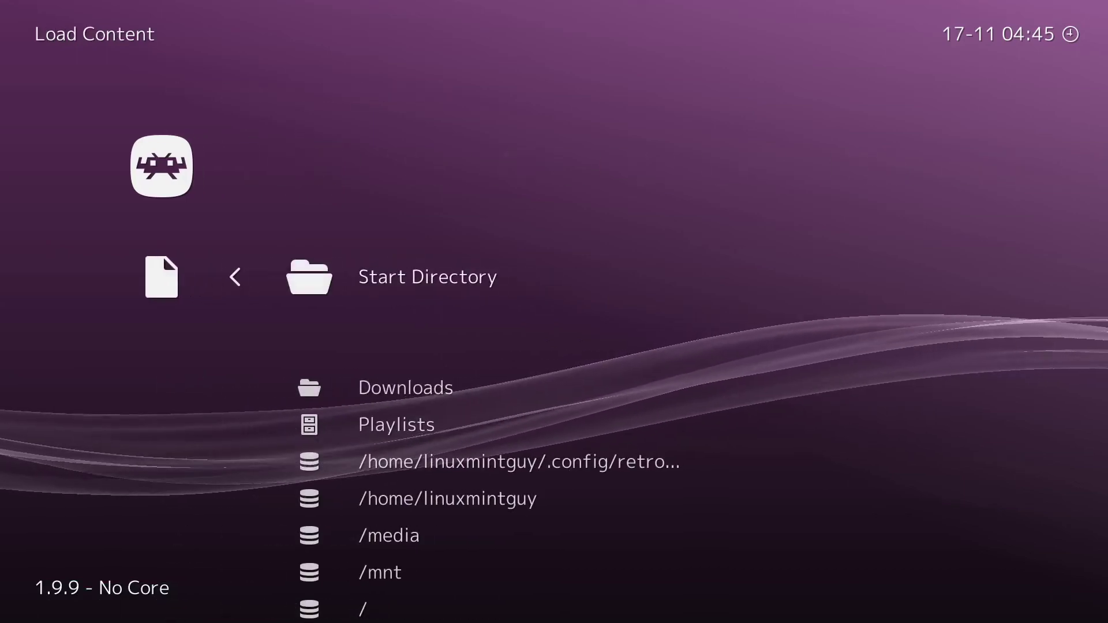
{"action": "key", "text": "Down"}
{"action": "key", "text": "Down"}
{"action": "key", "text": "Down"}
{"action": "key", "text": "Down"}
{"action": "key", "text": "Return"}
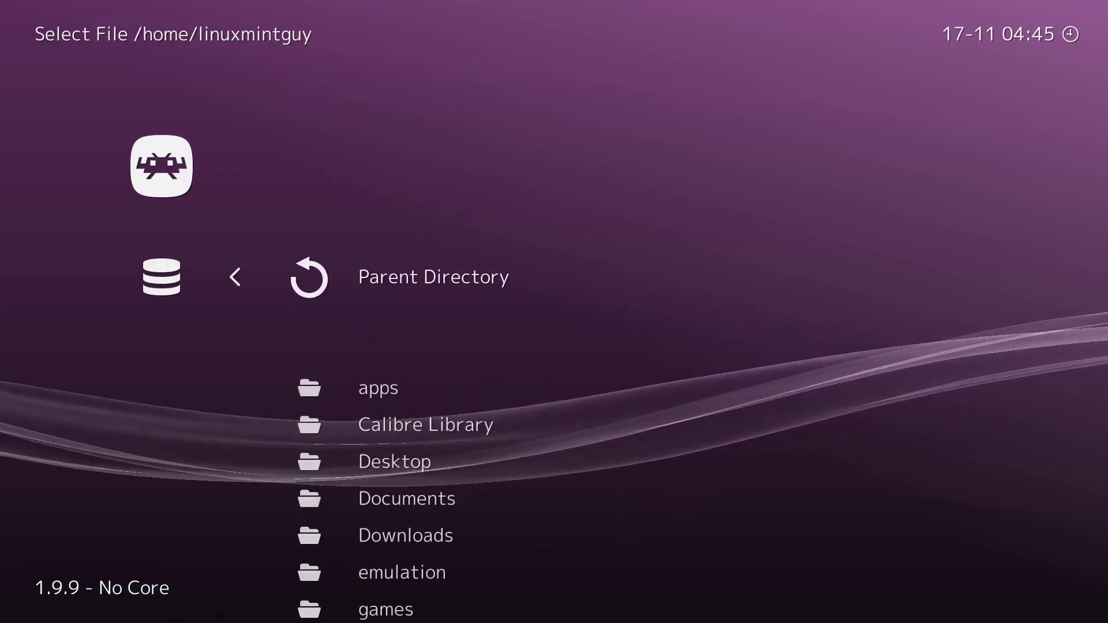
{"action": "key", "text": "Down"}
{"action": "key", "text": "Down"}
{"action": "key", "text": "Down"}
{"action": "key", "text": "Return"}
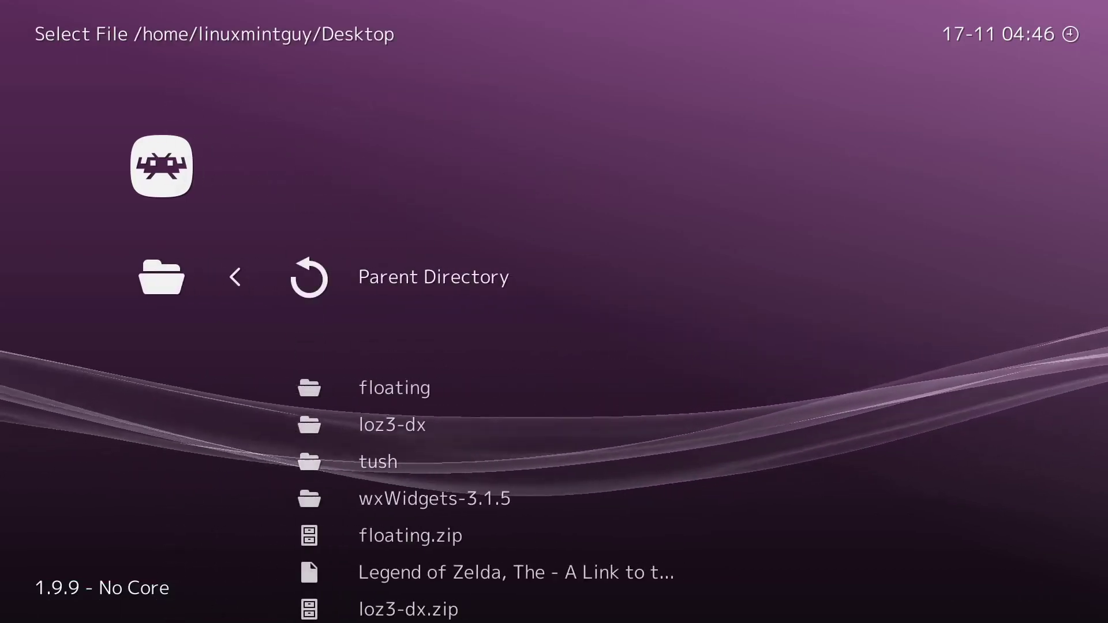
{"action": "key", "text": "Down"}
{"action": "key", "text": "Return"}
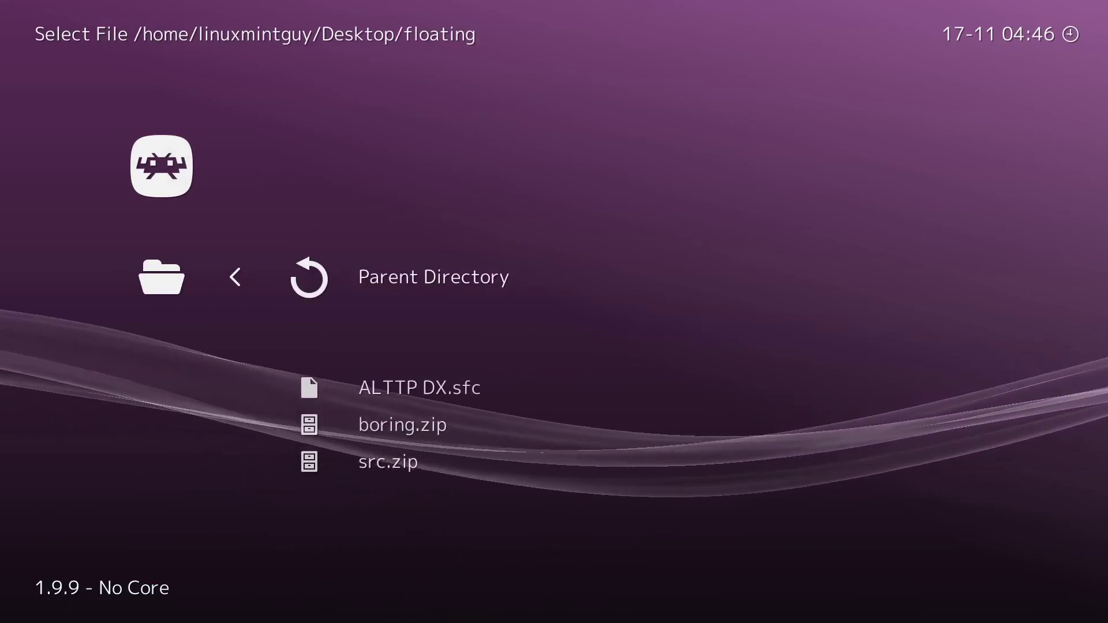
{"action": "key", "text": "Down"}
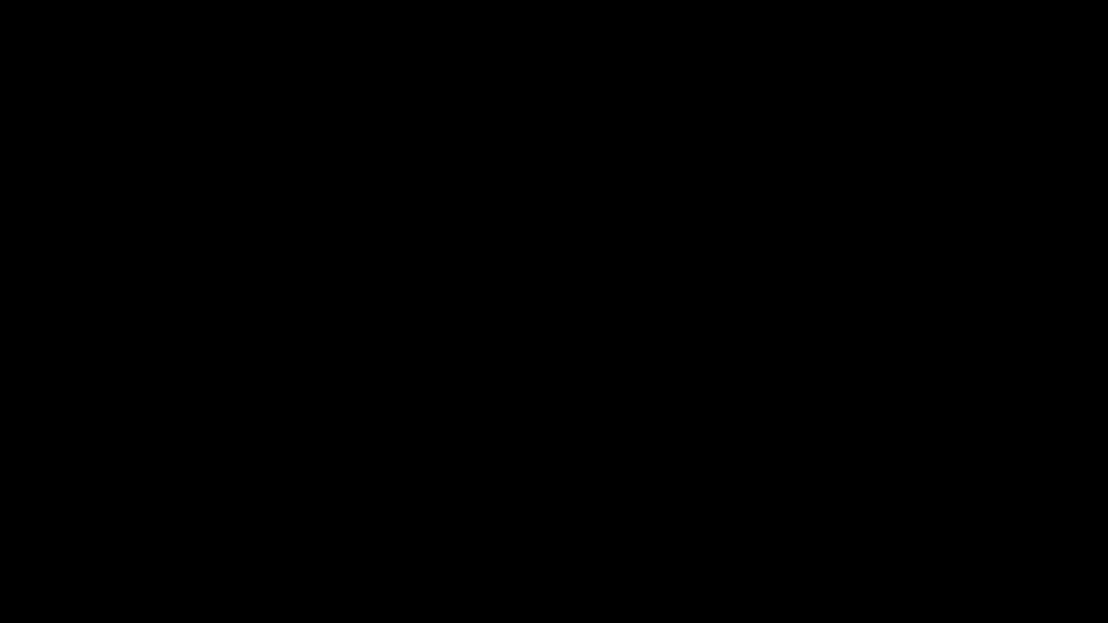
Start a new save in the patched game and move along the letter grid of the name registration screen
{"action": "key", "text": "Return"}
{"action": "key", "text": "Return"}
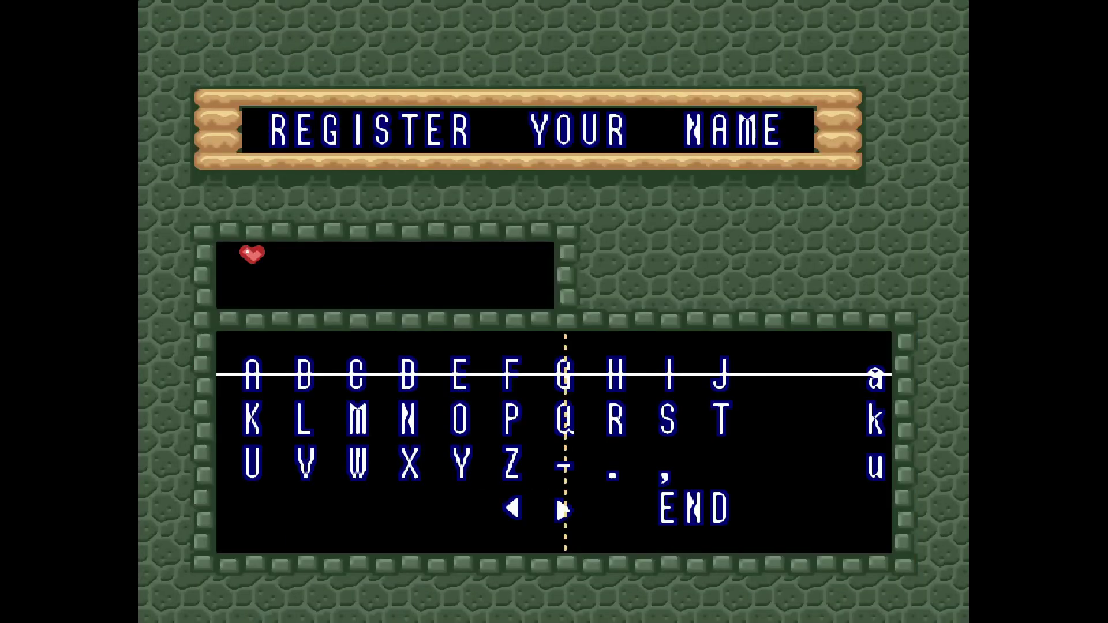
{"action": "key", "text": "Right"}
{"action": "key", "text": "Right"}
{"action": "key", "text": "Right"}
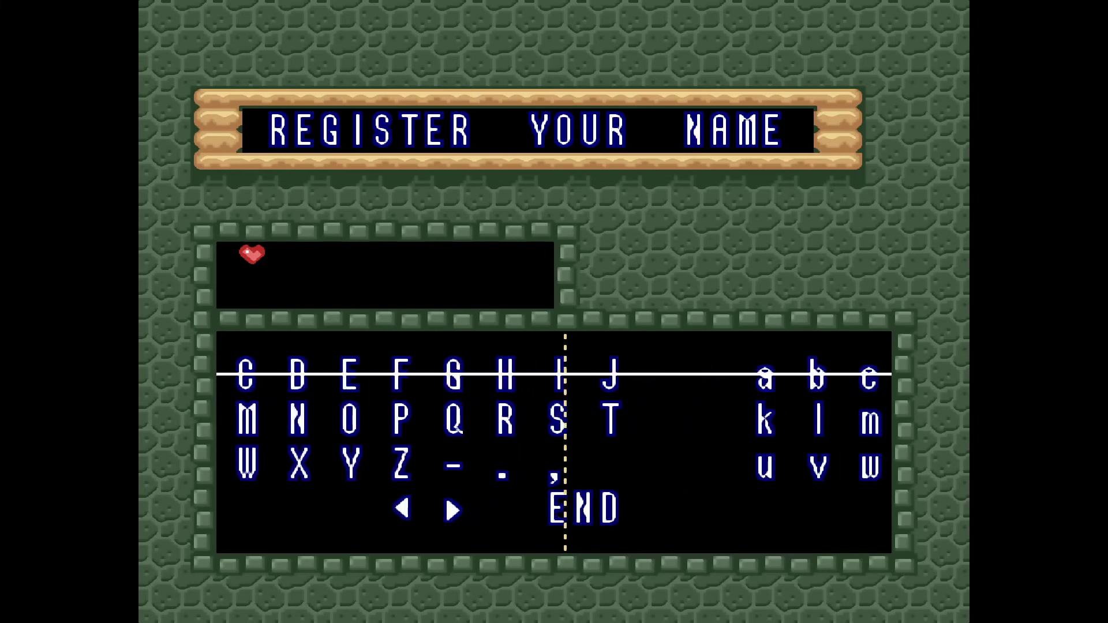